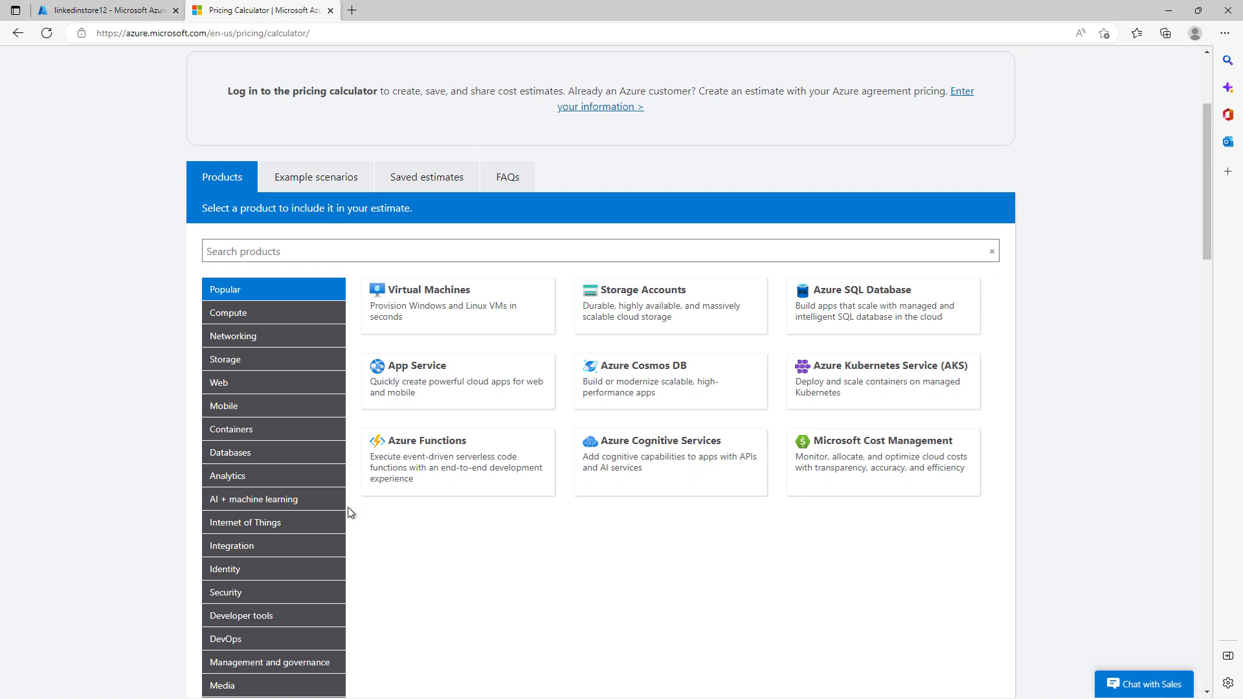
pyautogui.scroll(-1, 273, 408)
pyautogui.scroll(-1, 272, 408)
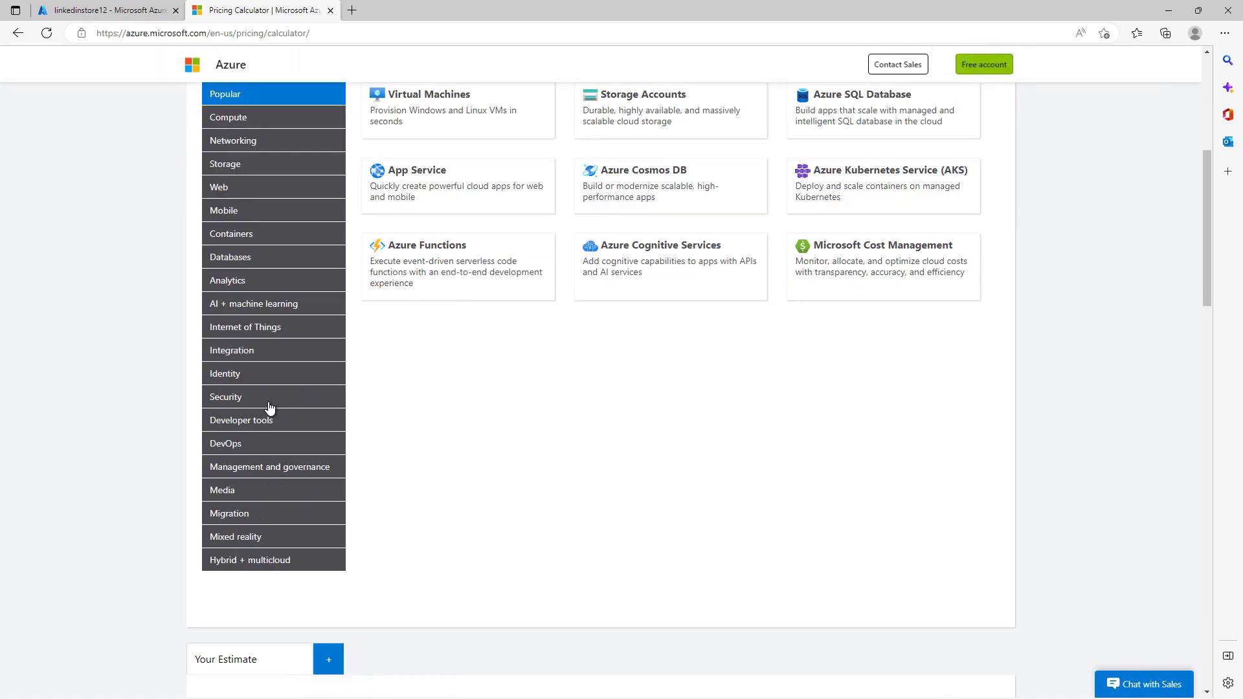
pyautogui.scroll(1, 442, 459)
pyautogui.scroll(1, 443, 459)
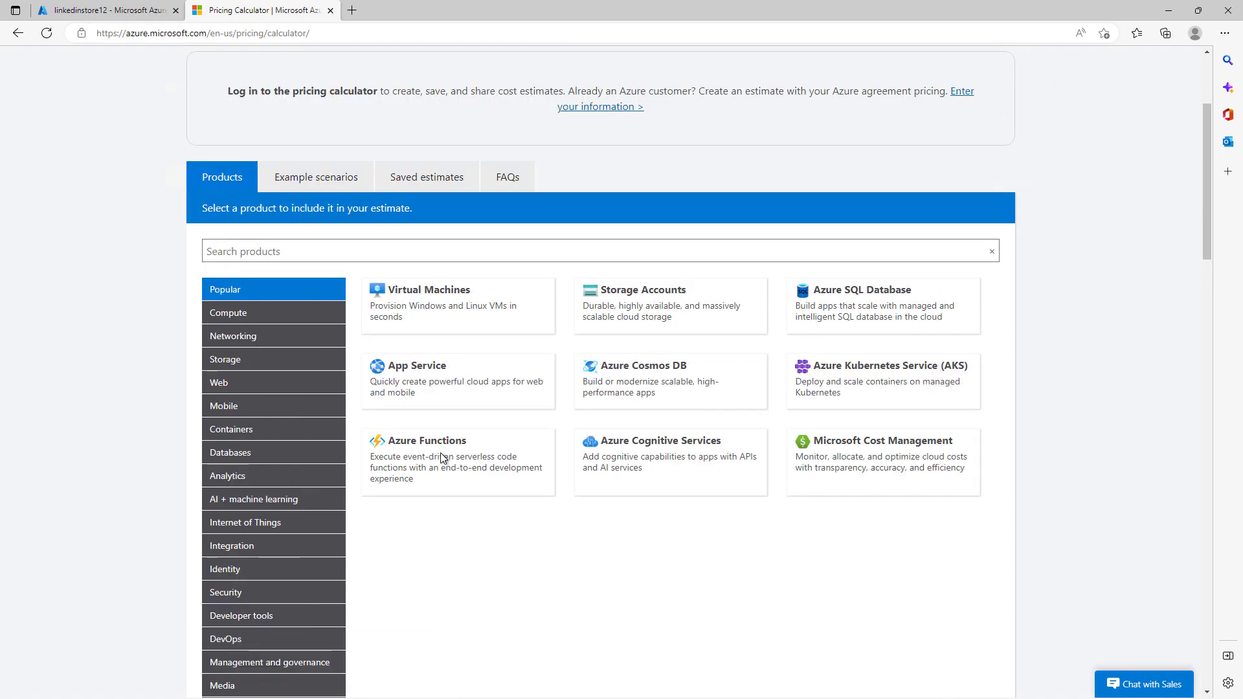
# - Add a Virtual Machine (West US, Windows, D2 v3, $152.57/month) and show its settings
pyautogui.click(428, 297)
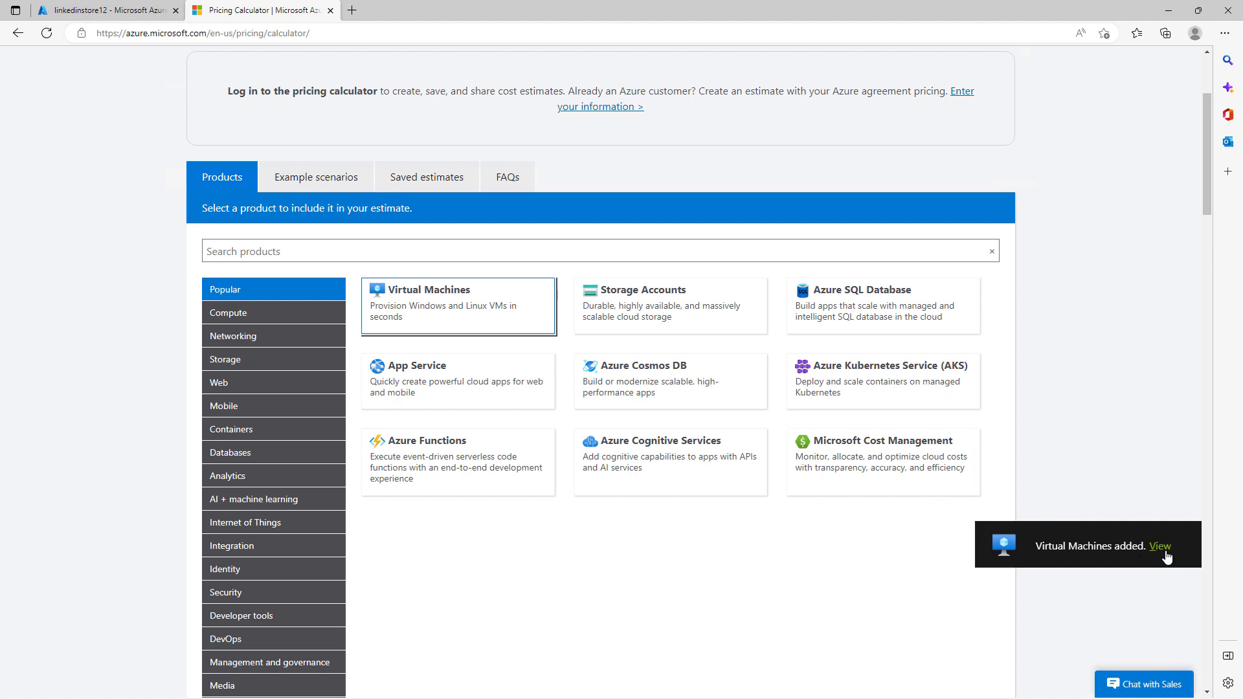
pyautogui.click(1162, 546)
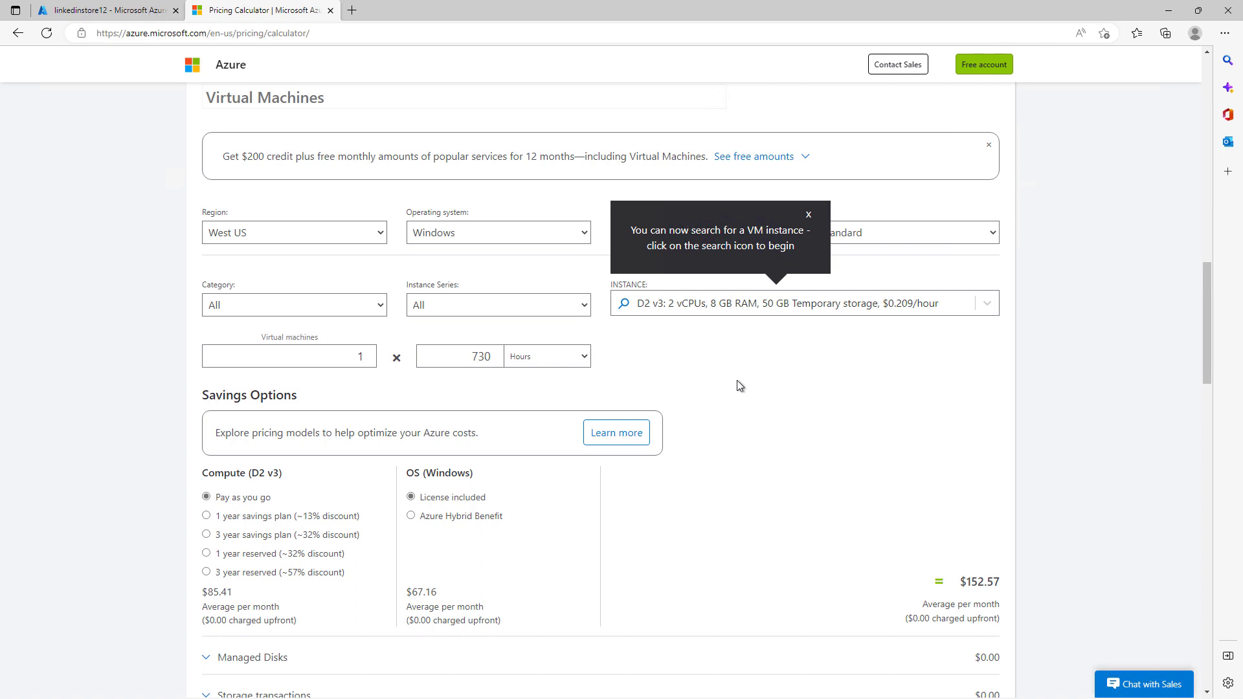
pyautogui.click(808, 217)
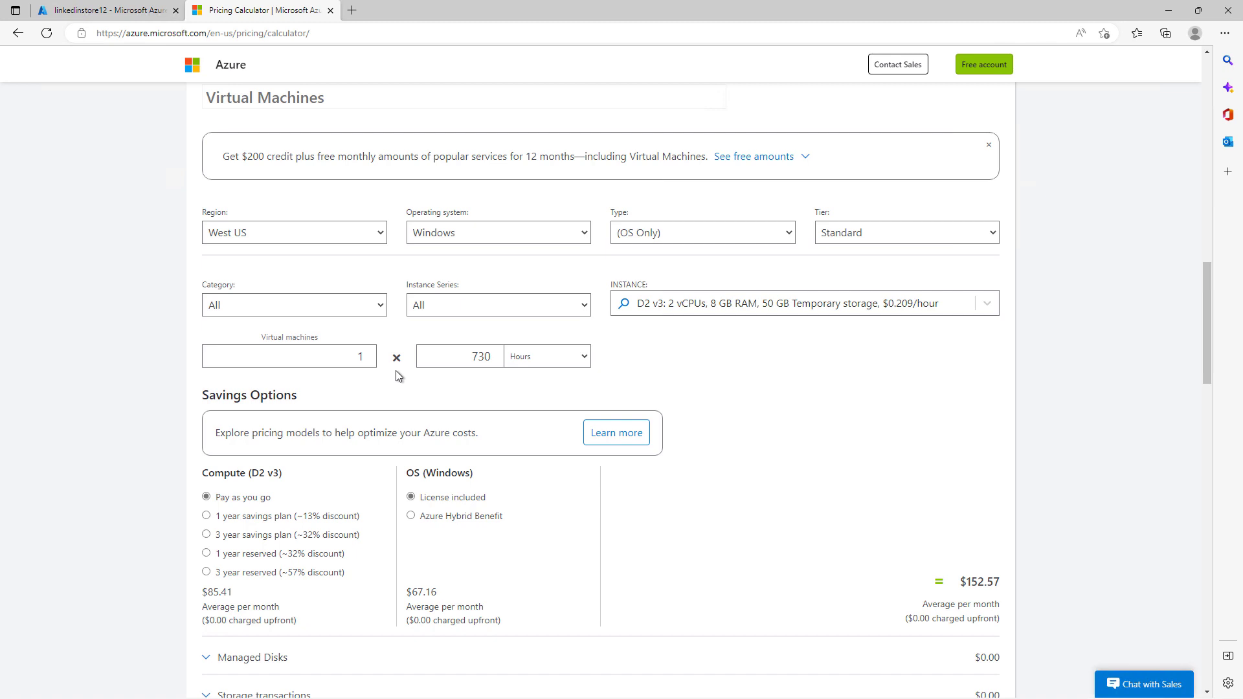
# - Choose the A3 instance: 4 cores, 7 GB RAM, 285 GB temporary storage, $262.80 monthly
pyautogui.click(576, 364)
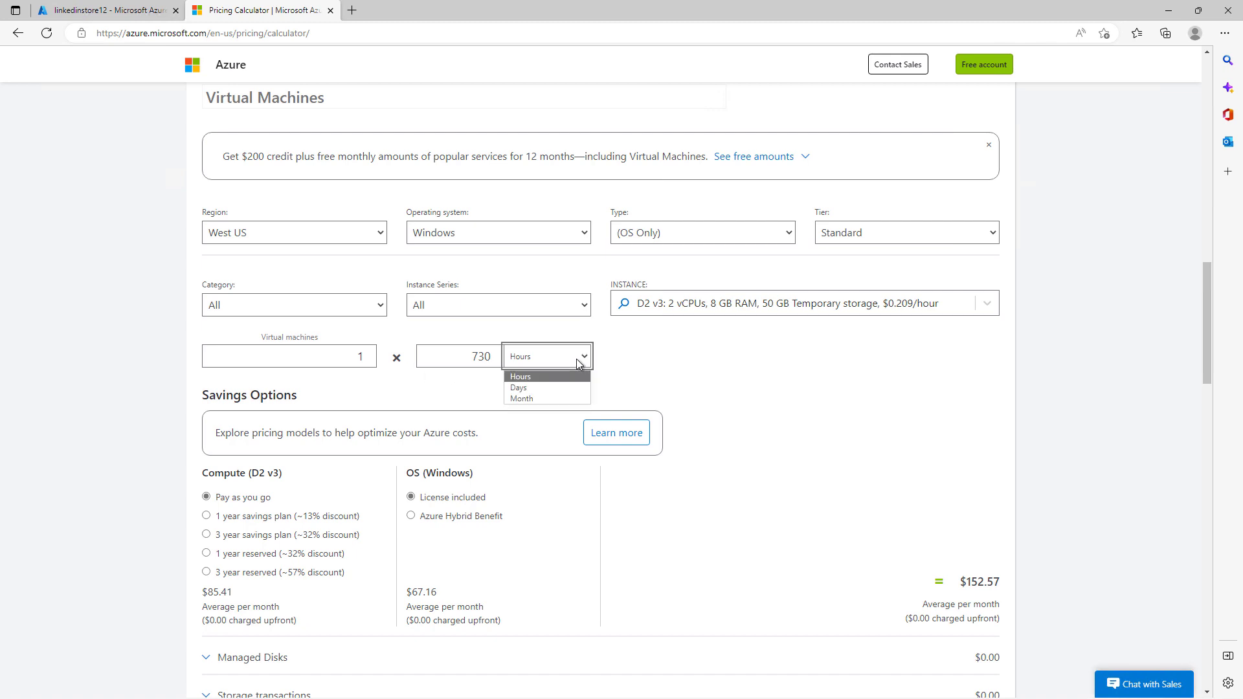
pyautogui.click(645, 355)
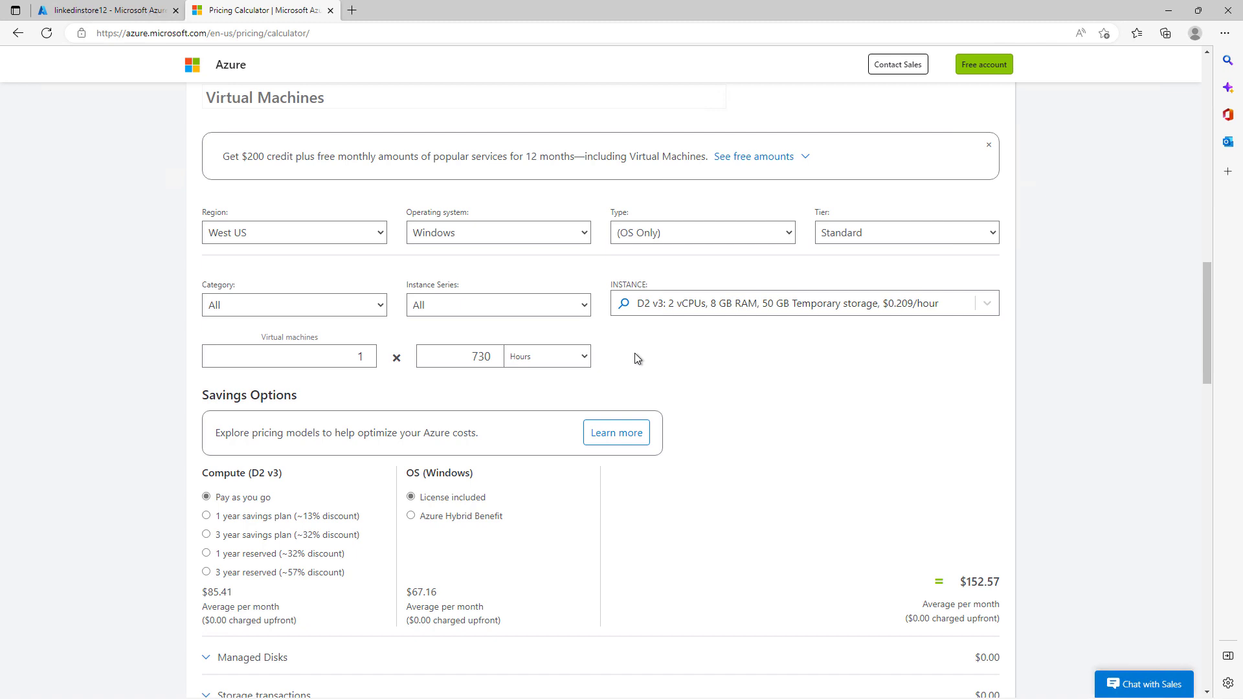
pyautogui.click(991, 307)
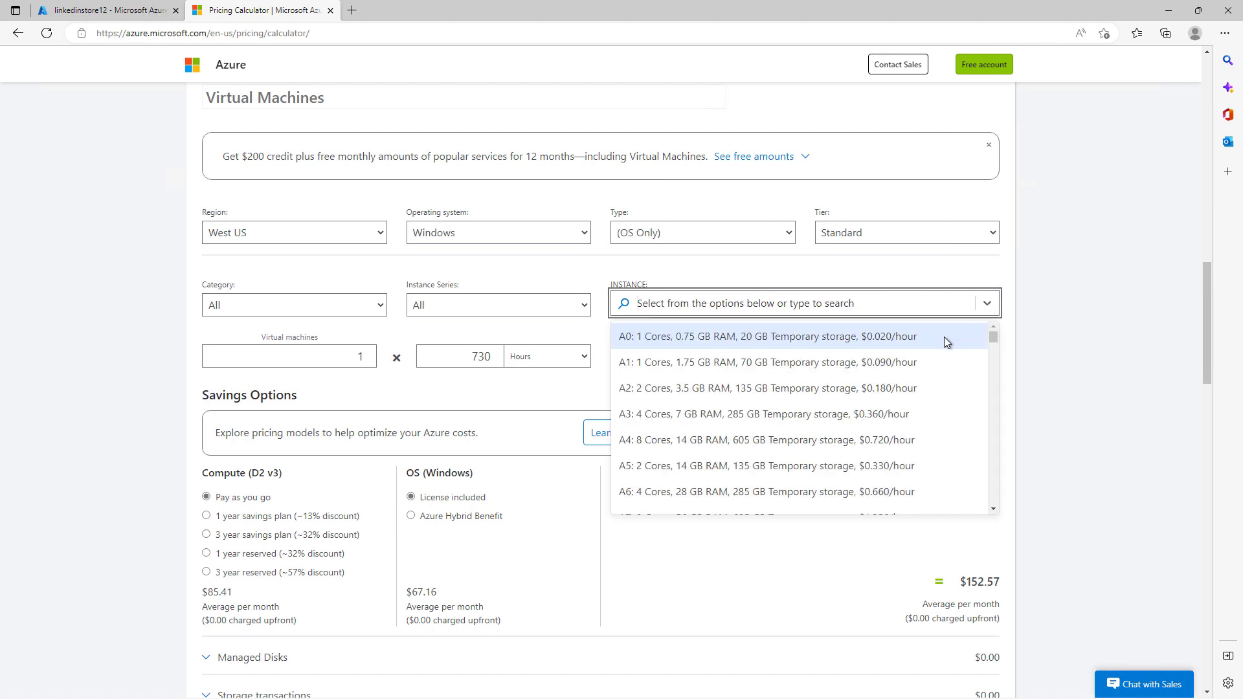
pyautogui.click(762, 413)
pyautogui.scroll(1, 771, 446)
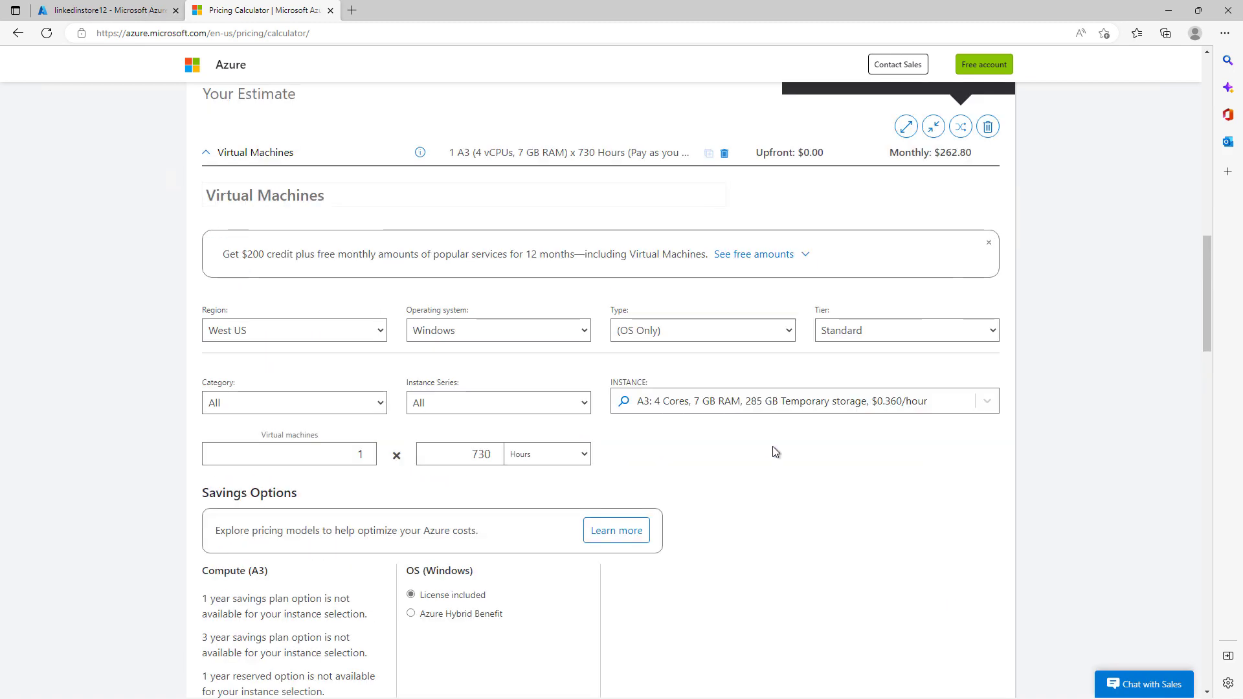
pyautogui.scroll(-2, 772, 446)
pyautogui.scroll(-1, 772, 446)
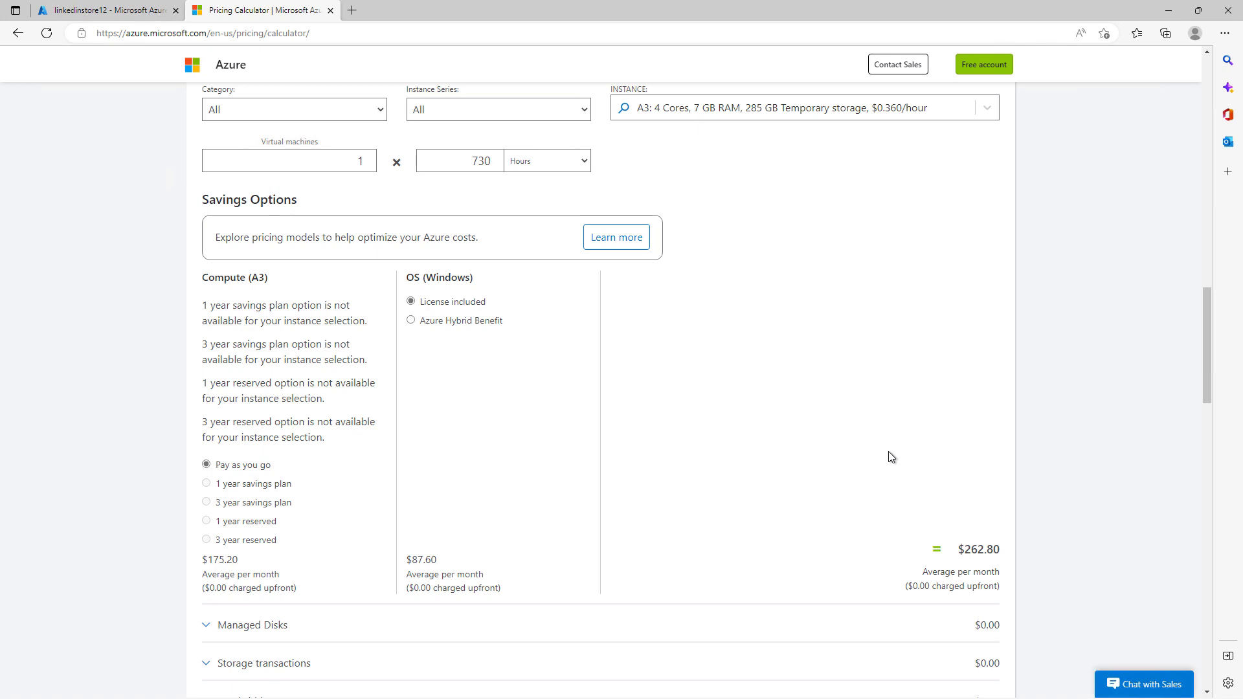
pyautogui.scroll(2, 892, 457)
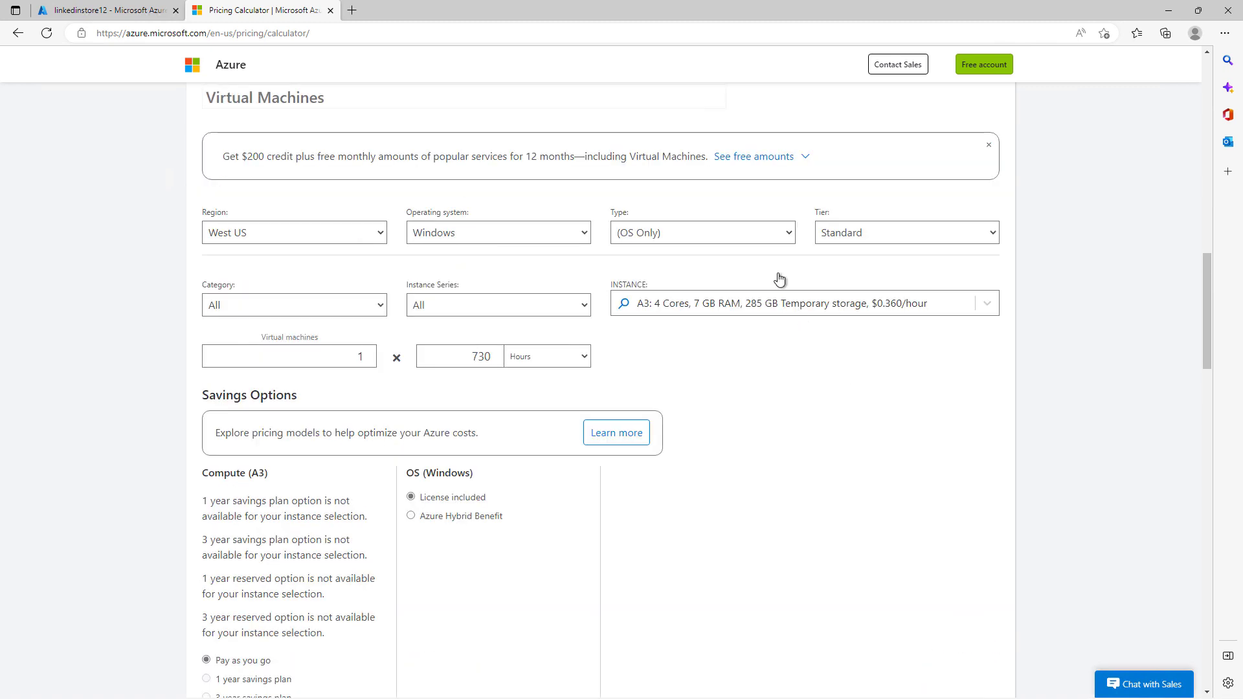
# - Try BizTalk, then set the VM type to SQL Server with Enterprise licensing ($1,357.80/month)
pyautogui.click(763, 232)
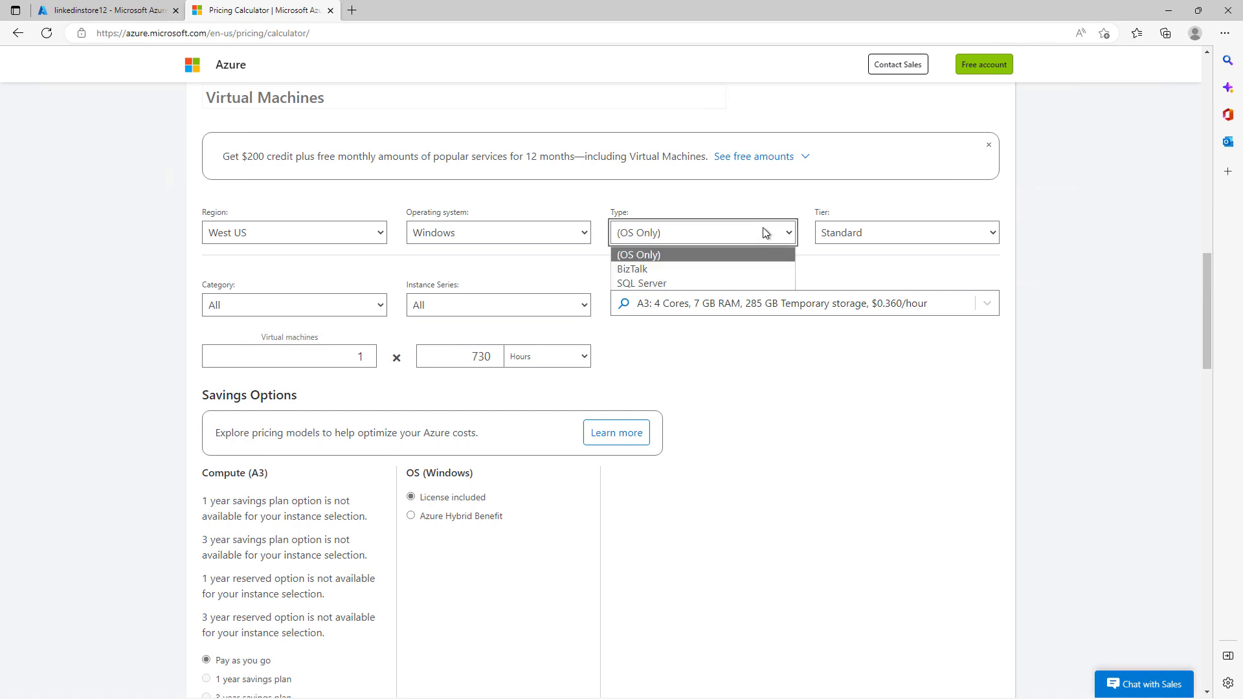
pyautogui.click(695, 268)
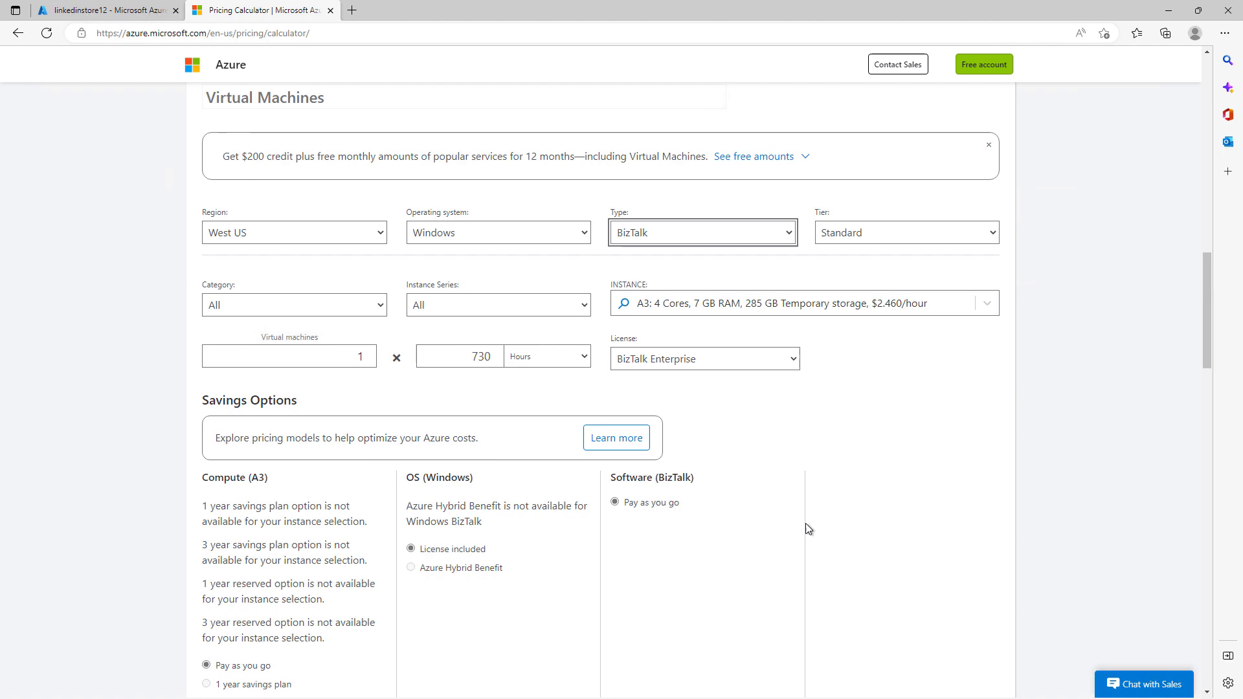
pyautogui.scroll(-2, 807, 525)
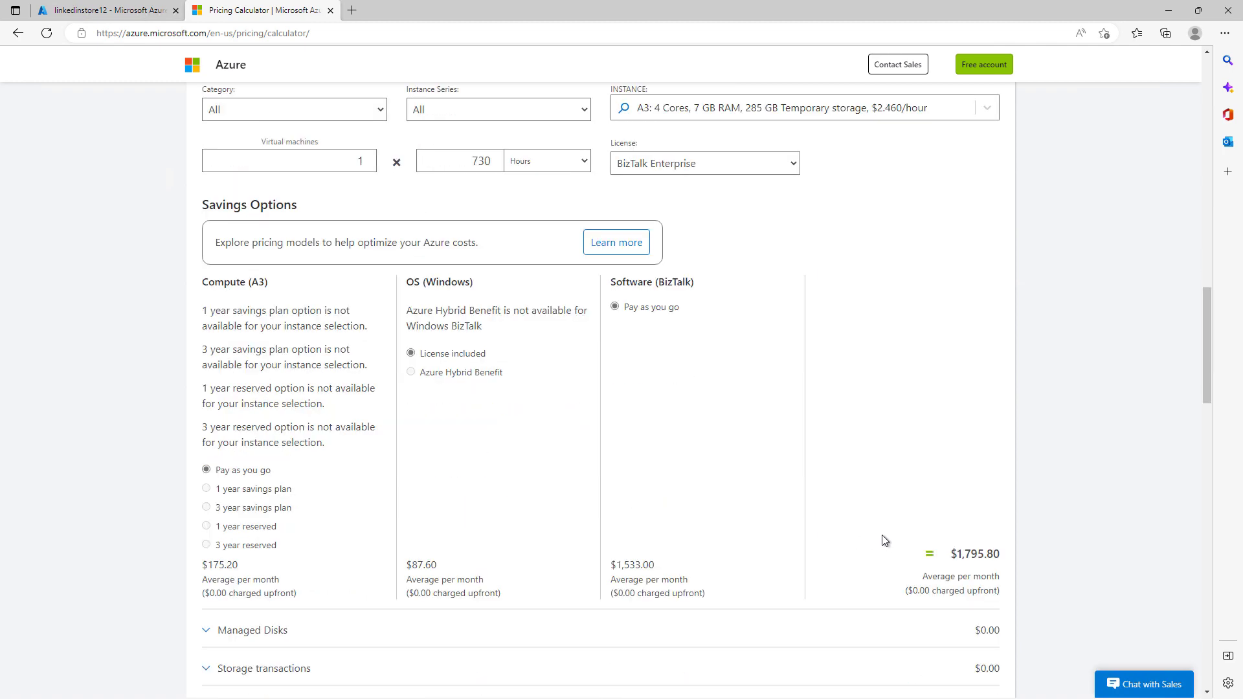
pyautogui.scroll(1, 649, 151)
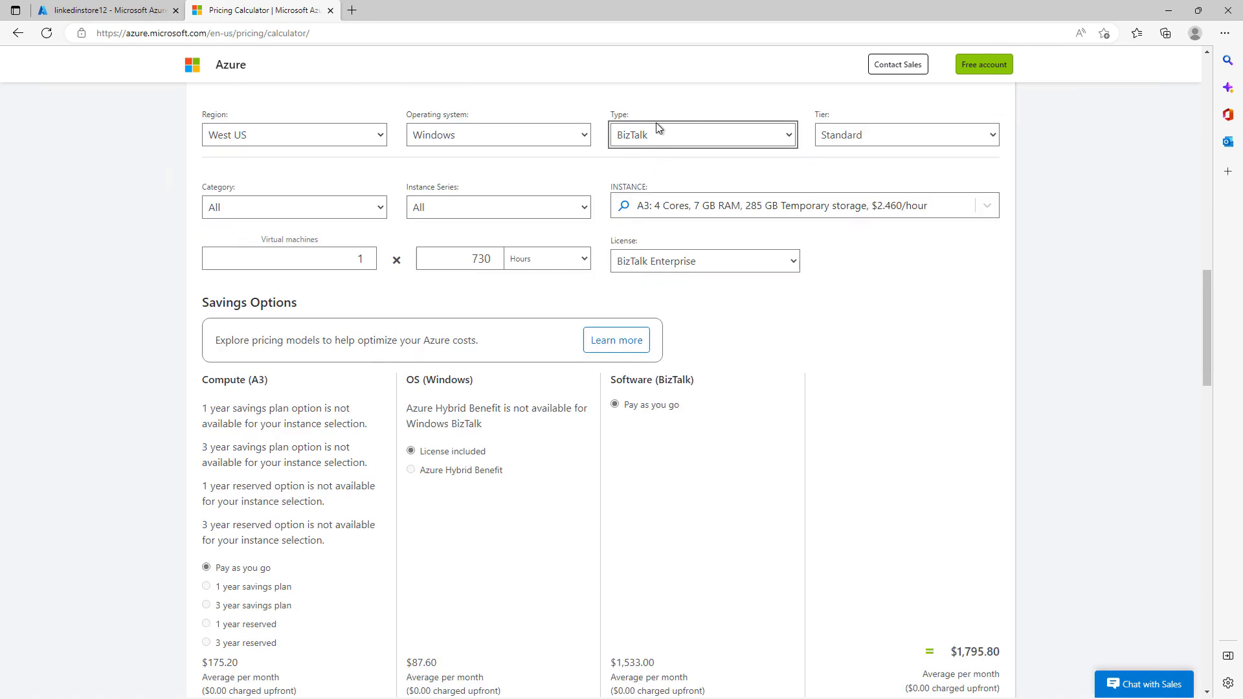
pyautogui.click(669, 133)
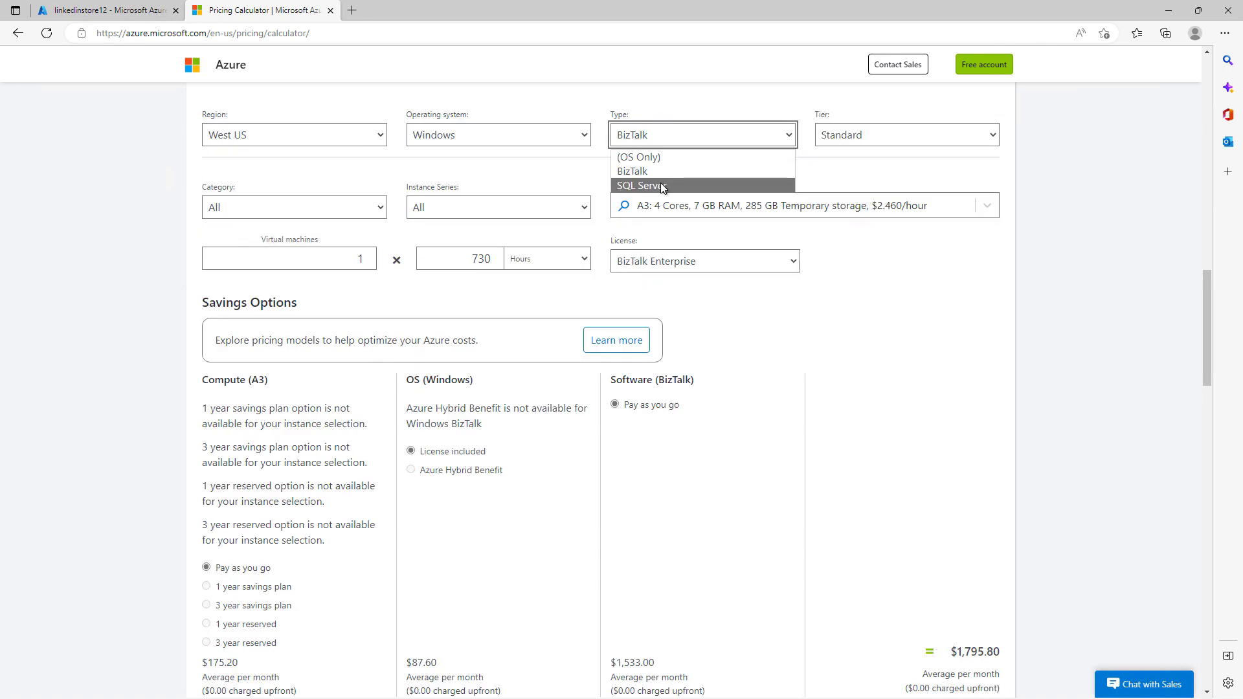
pyautogui.click(800, 412)
pyautogui.press('Up')
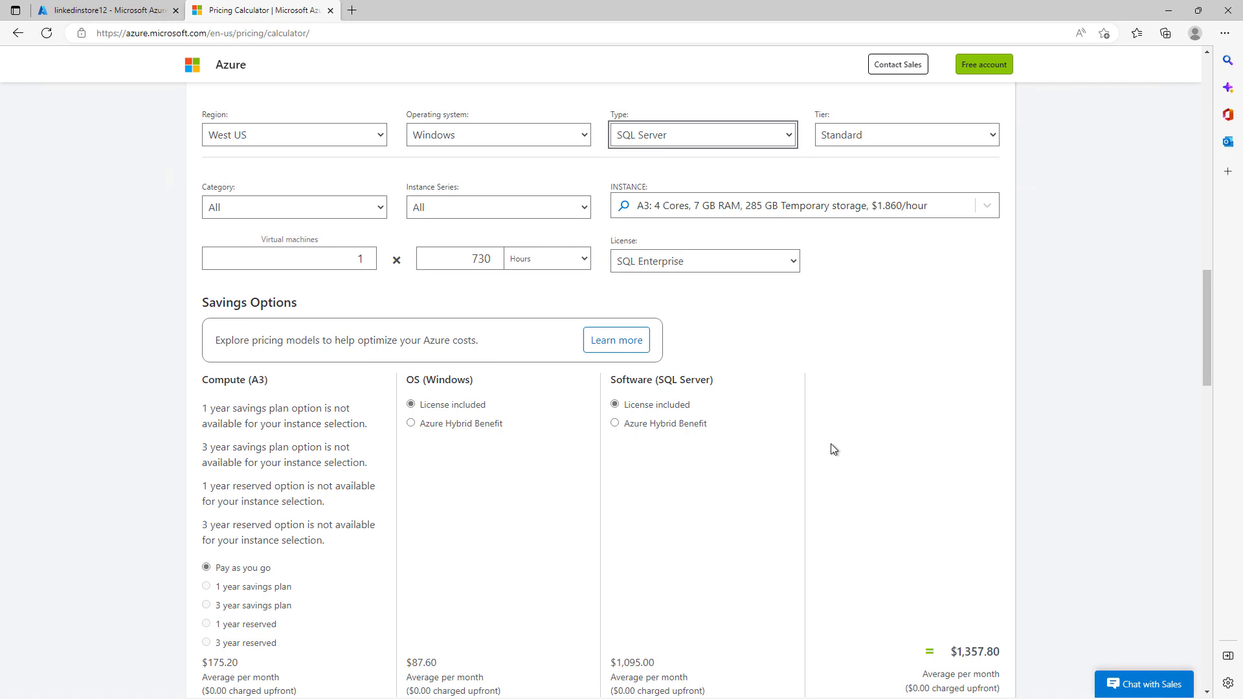
pyautogui.scroll(-1, 832, 451)
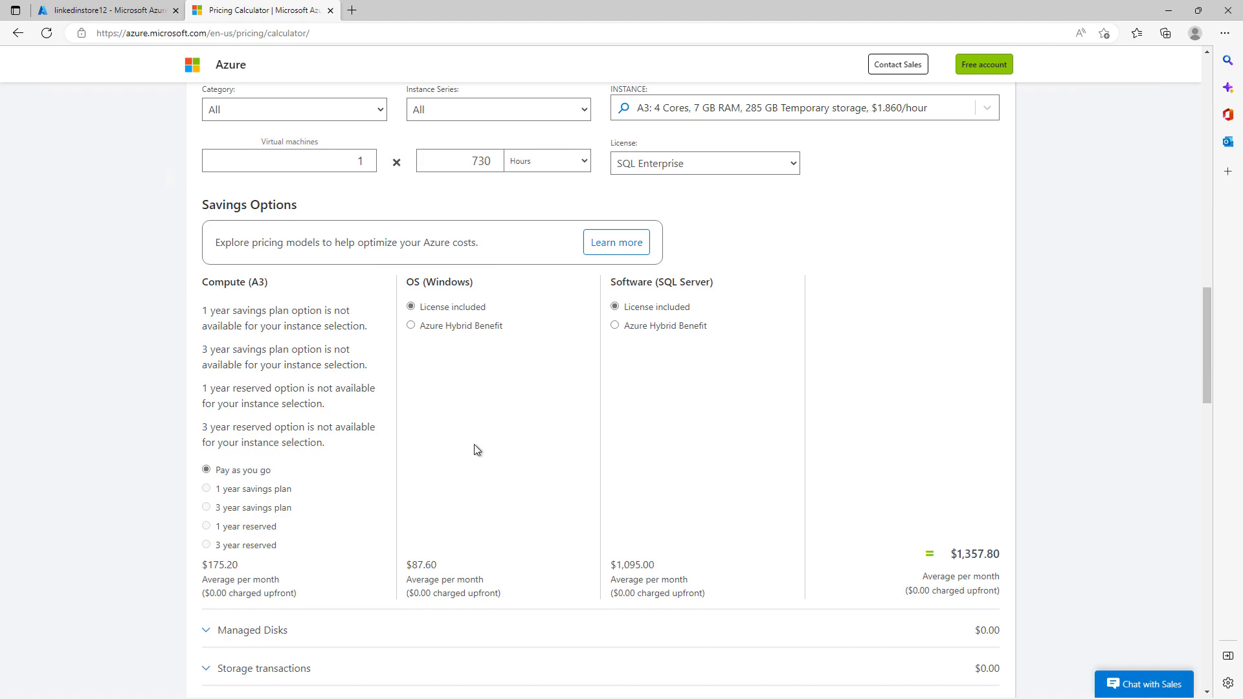
pyautogui.scroll(2, 541, 384)
pyautogui.scroll(4, 375, 286)
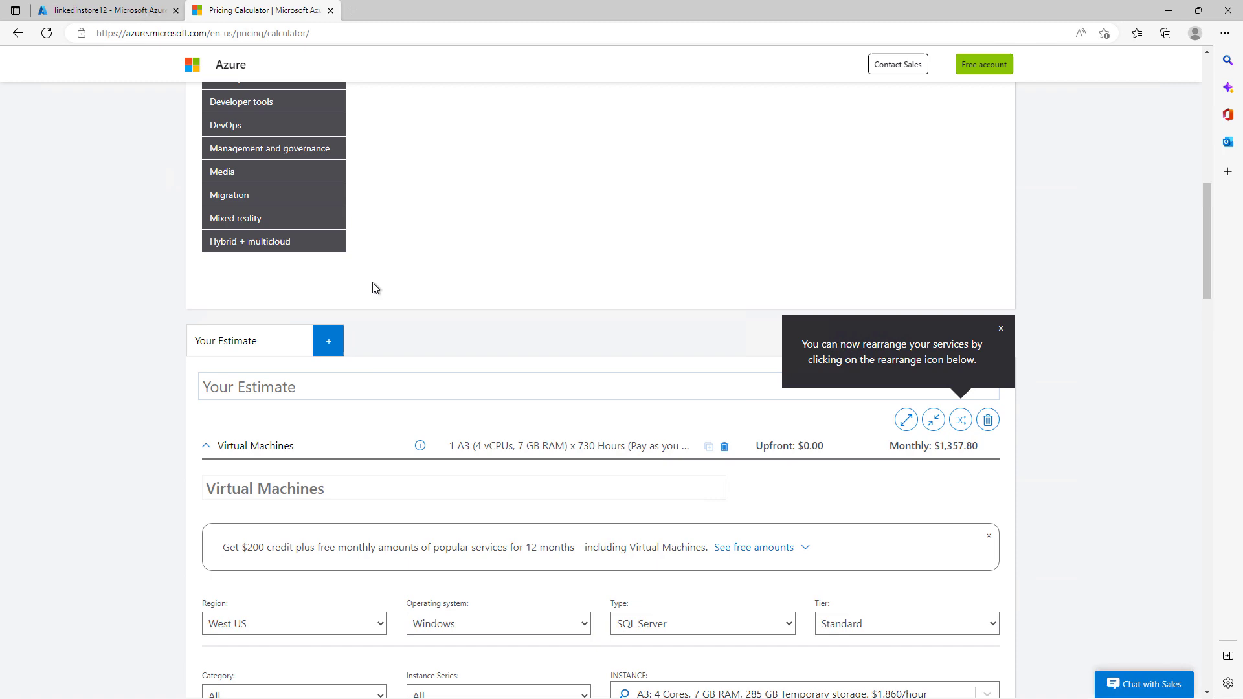
pyautogui.scroll(4, 371, 285)
pyautogui.scroll(3, 369, 277)
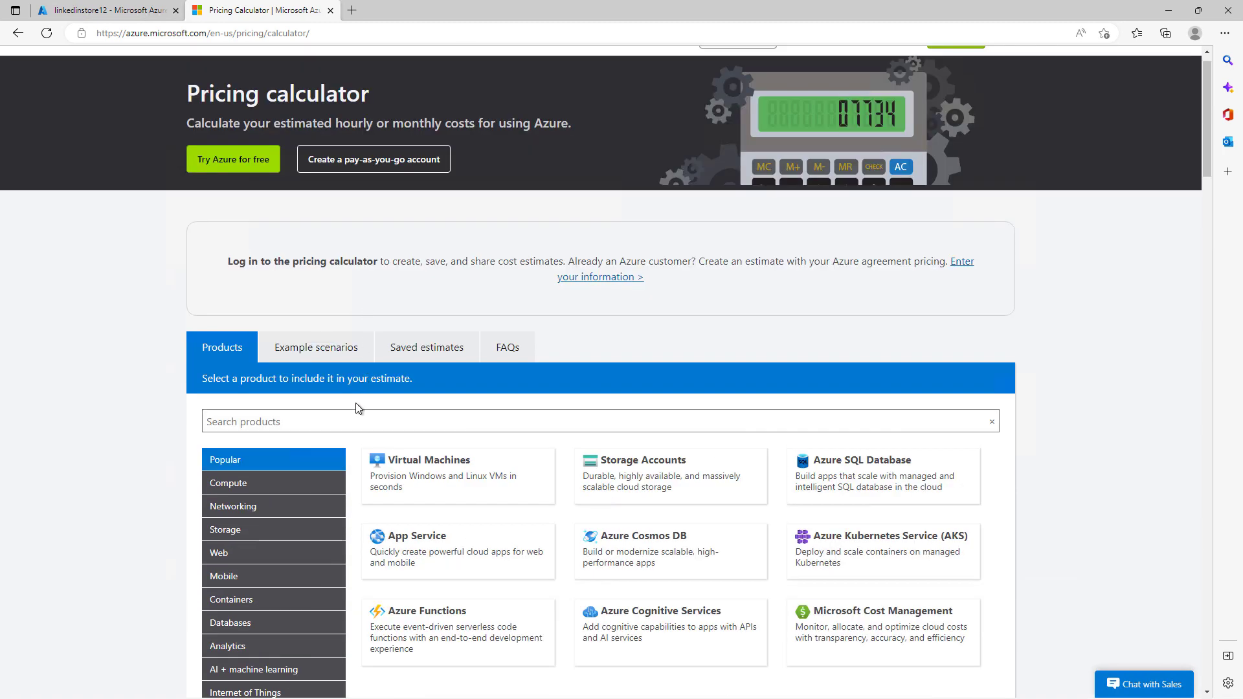
pyautogui.scroll(-1, 358, 426)
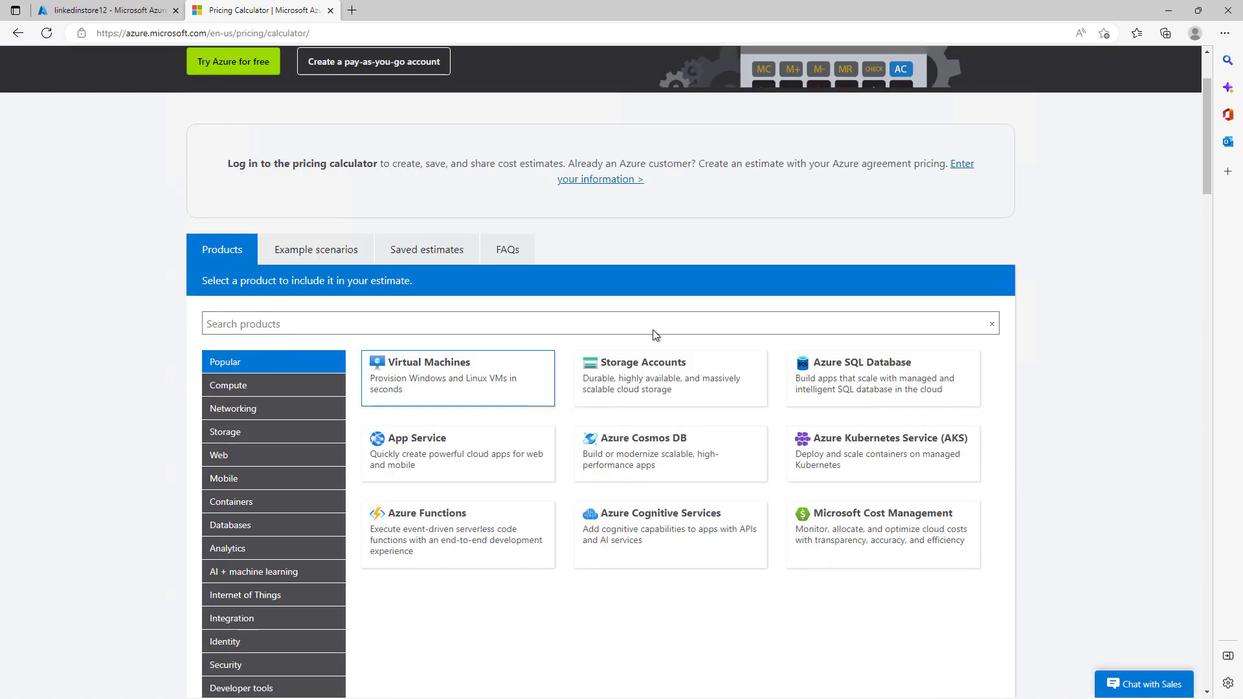
# - Add a Storage Accounts item (East US, Premium Block Blob, LRS, 1000 GB, $150.00) and show its settings
pyautogui.click(667, 377)
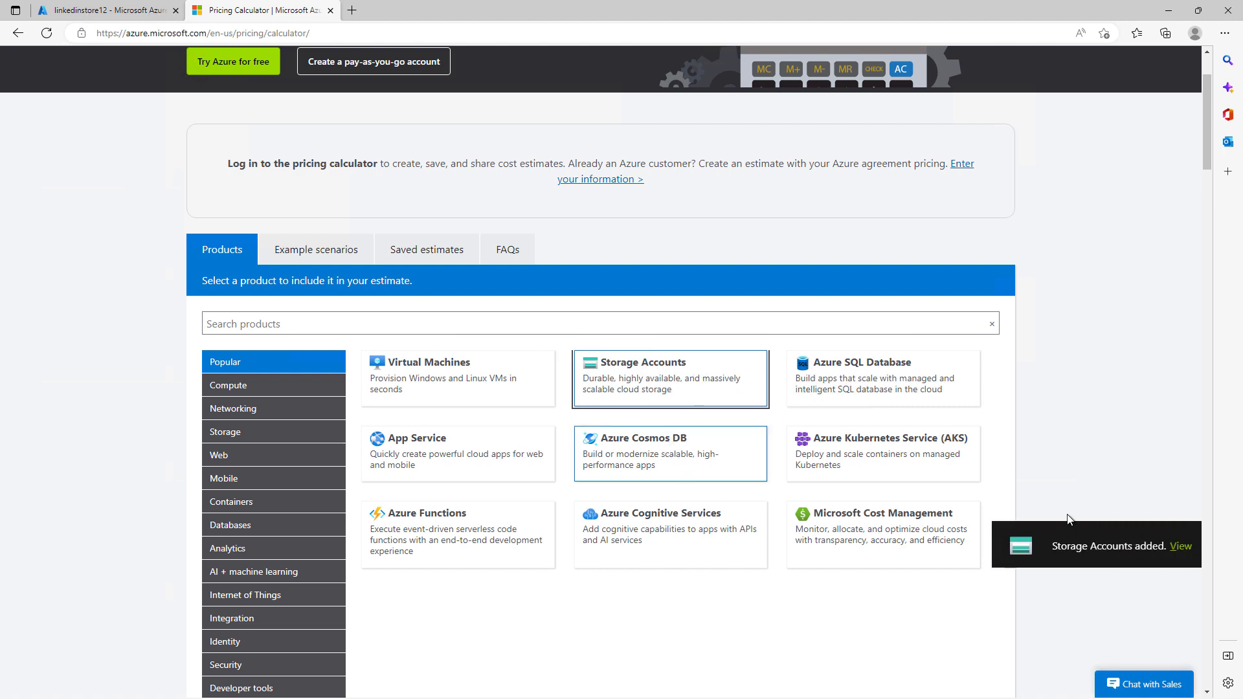
pyautogui.click(1162, 551)
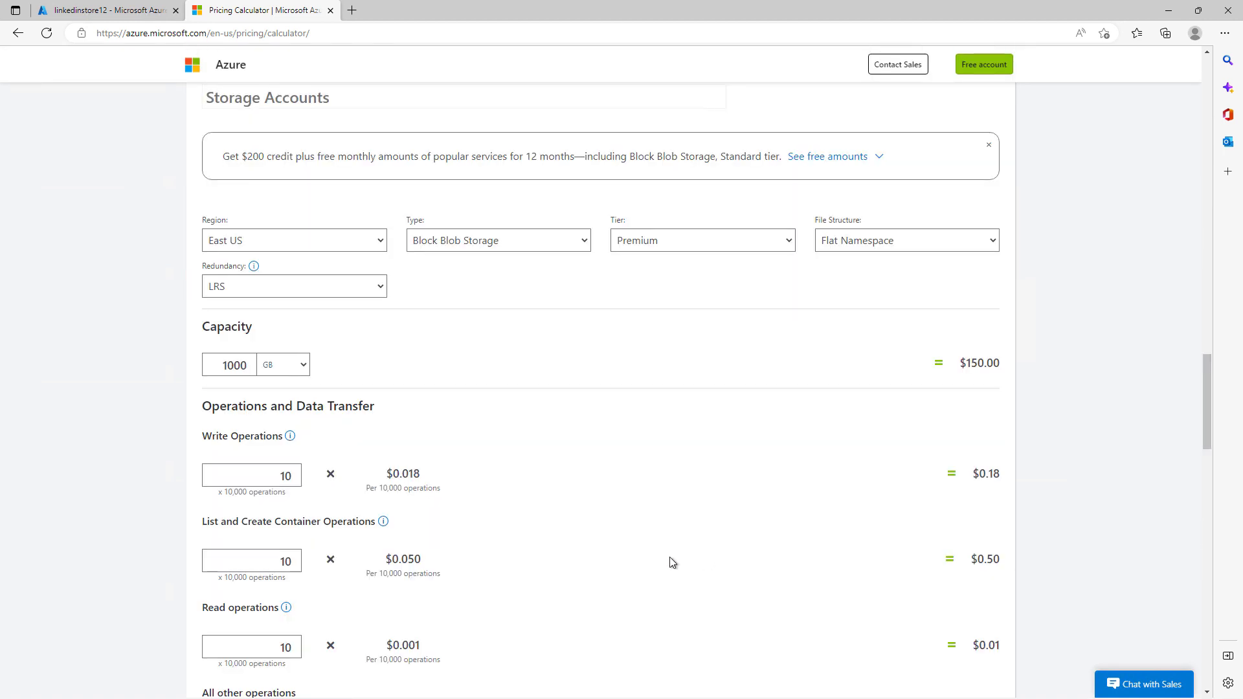
pyautogui.scroll(-1, 498, 535)
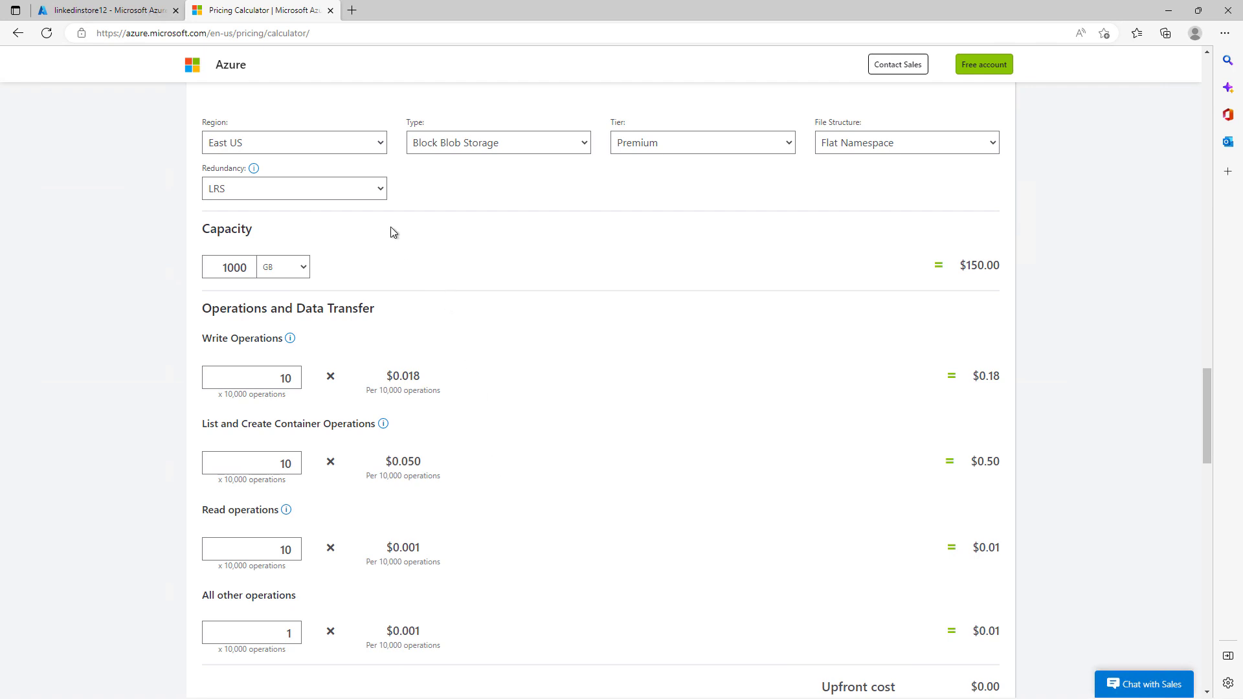
pyautogui.click(342, 151)
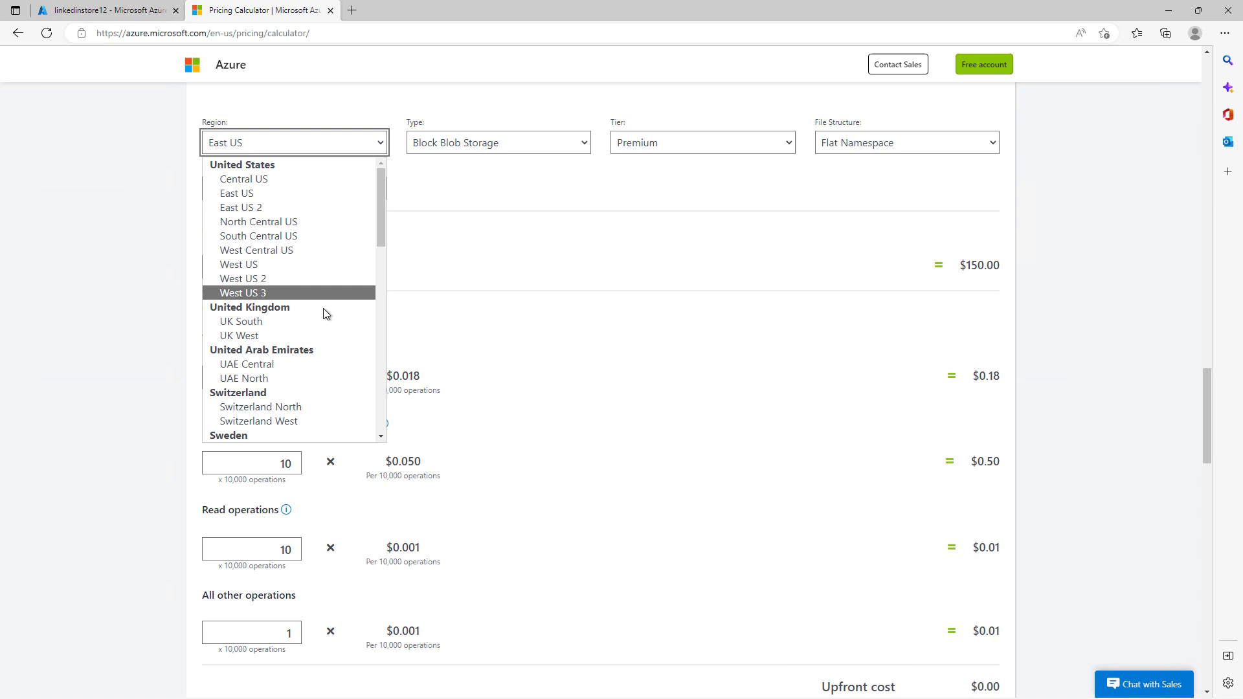
pyautogui.click(304, 237)
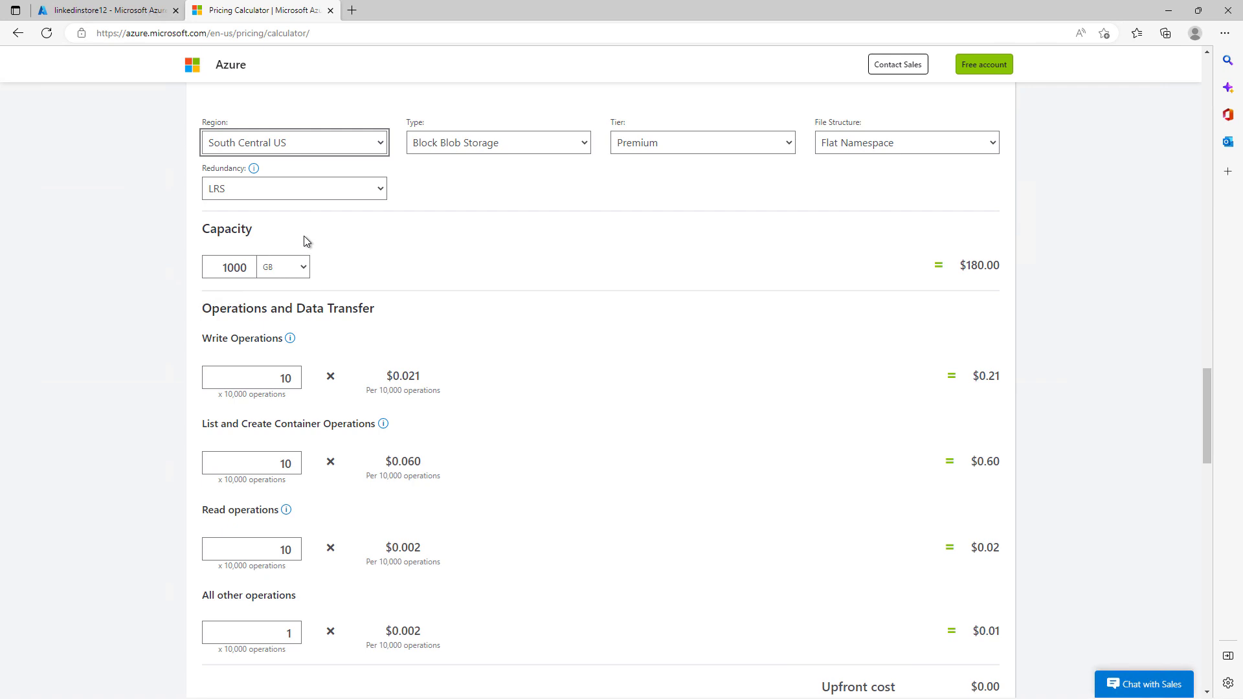
pyautogui.click(338, 151)
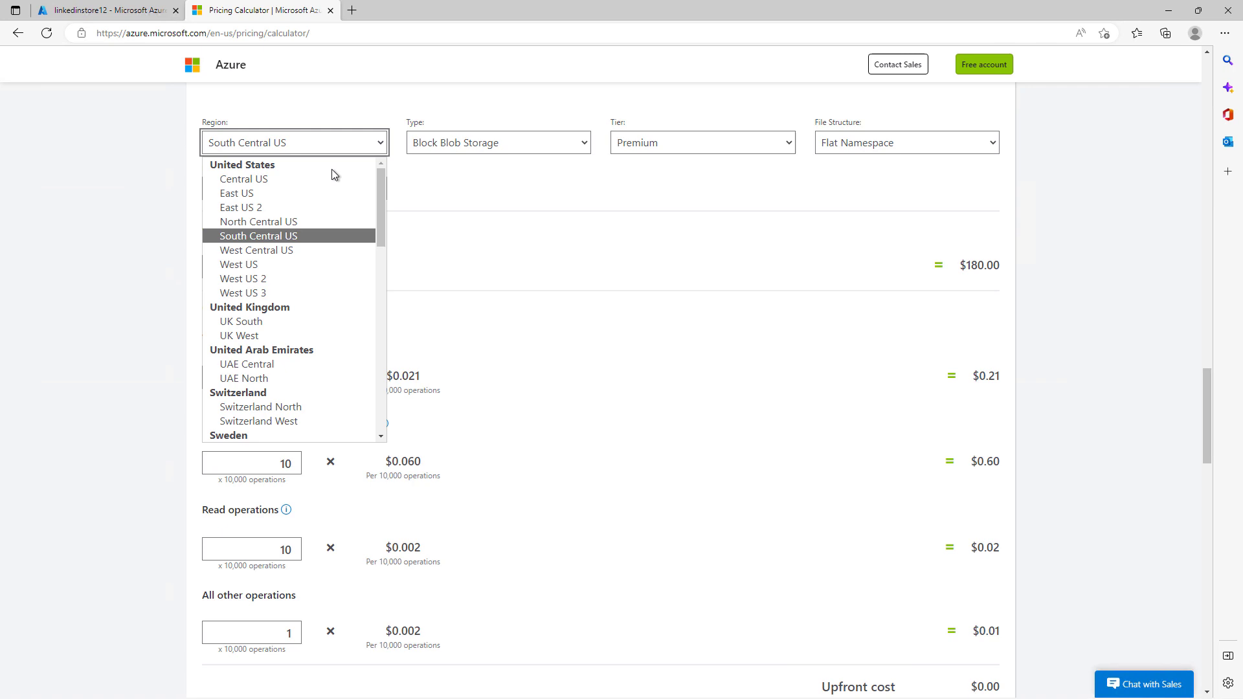
pyautogui.click(292, 268)
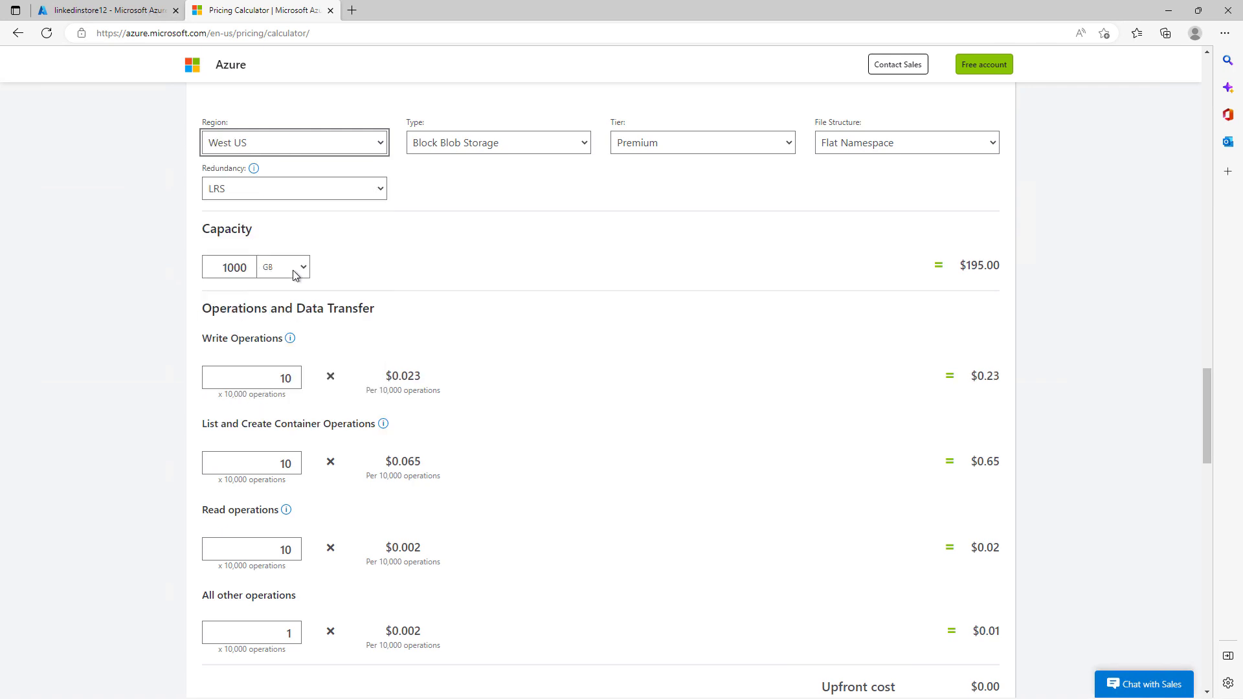
pyautogui.click(337, 151)
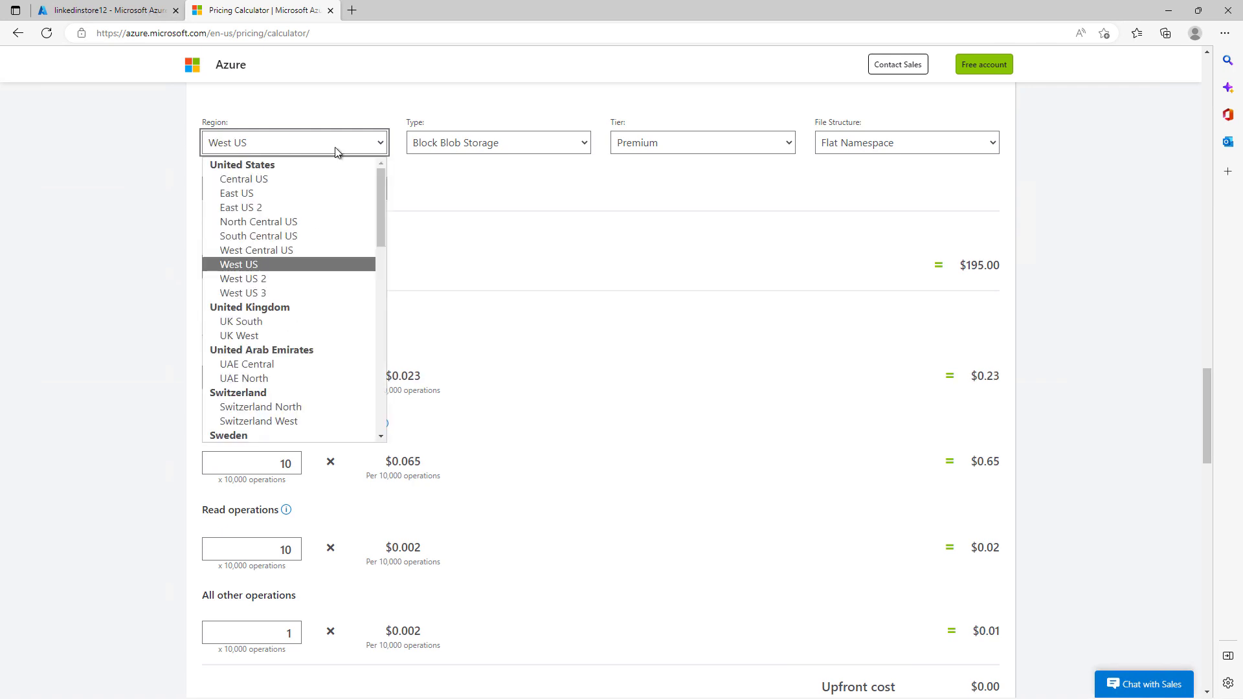
pyautogui.click(295, 325)
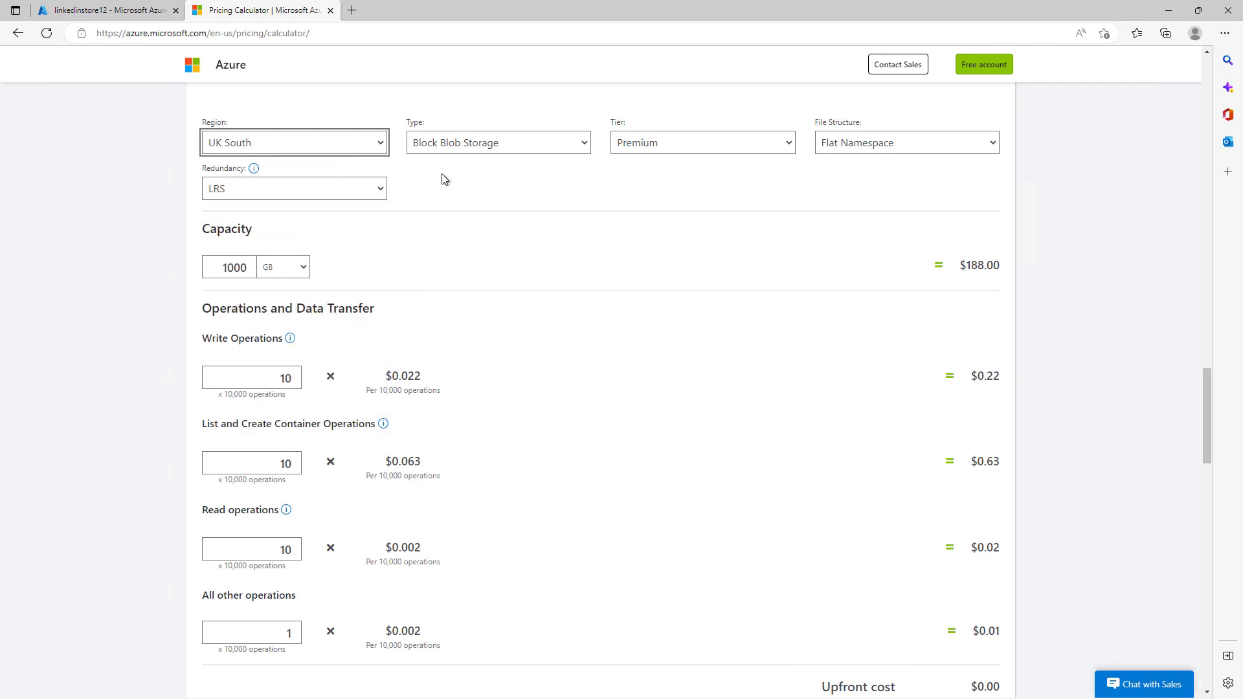
pyautogui.click(322, 153)
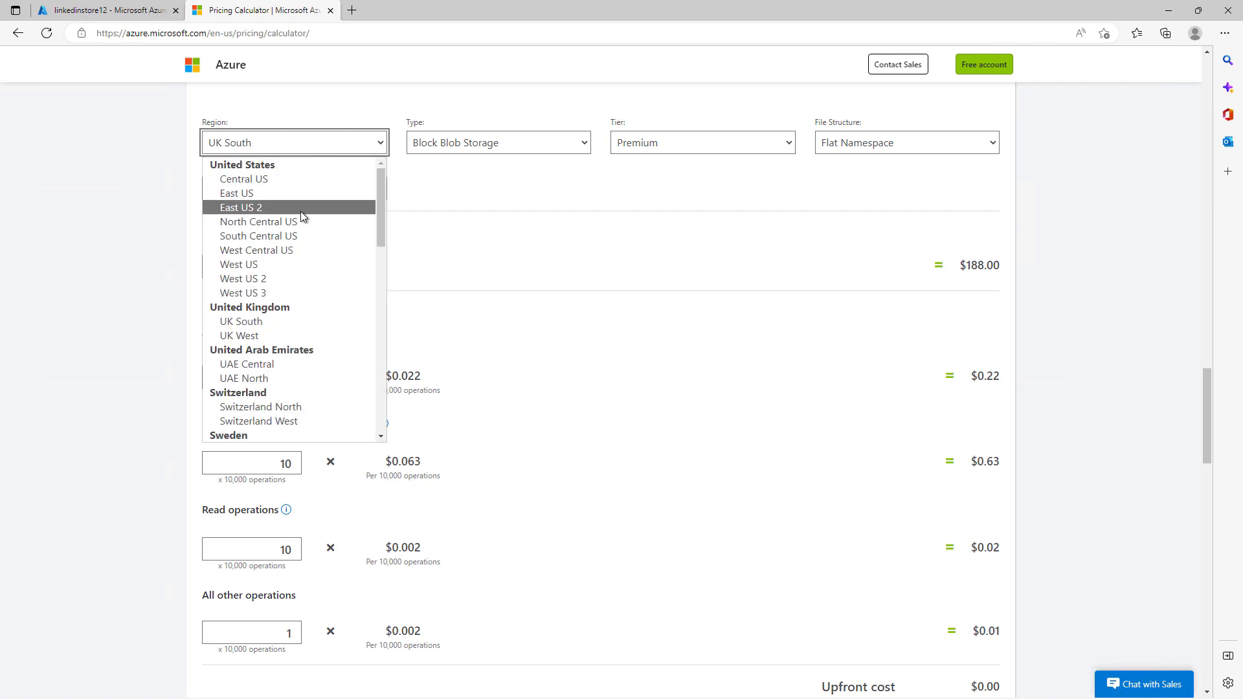
pyautogui.click(302, 199)
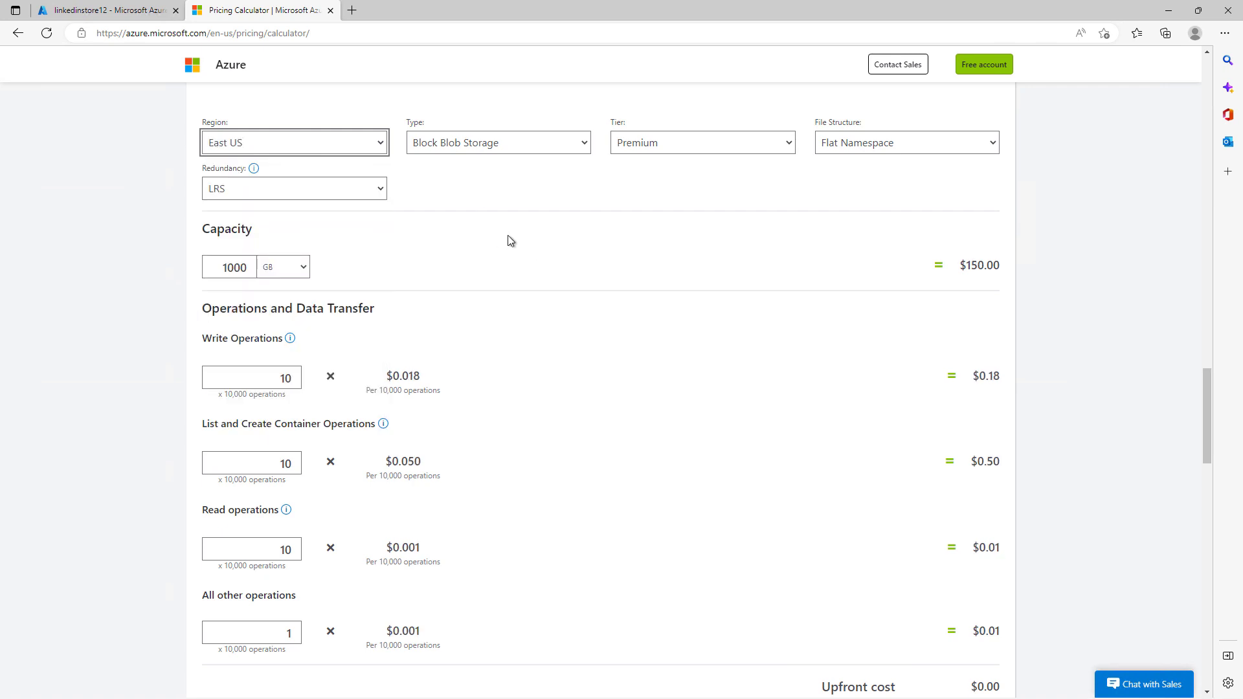
pyautogui.click(538, 145)
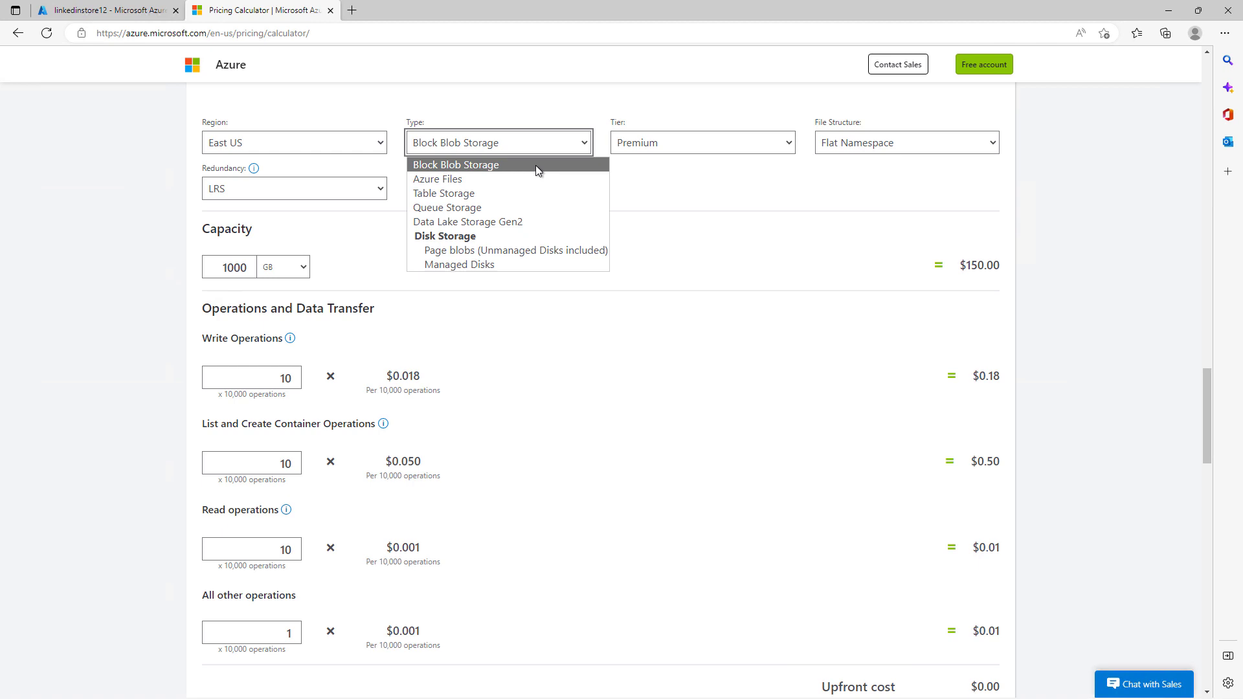
# - Try Table Storage, then set the storage type to Managed Disks (East US Standard HDD S4, $1.59/month)
pyautogui.click(479, 193)
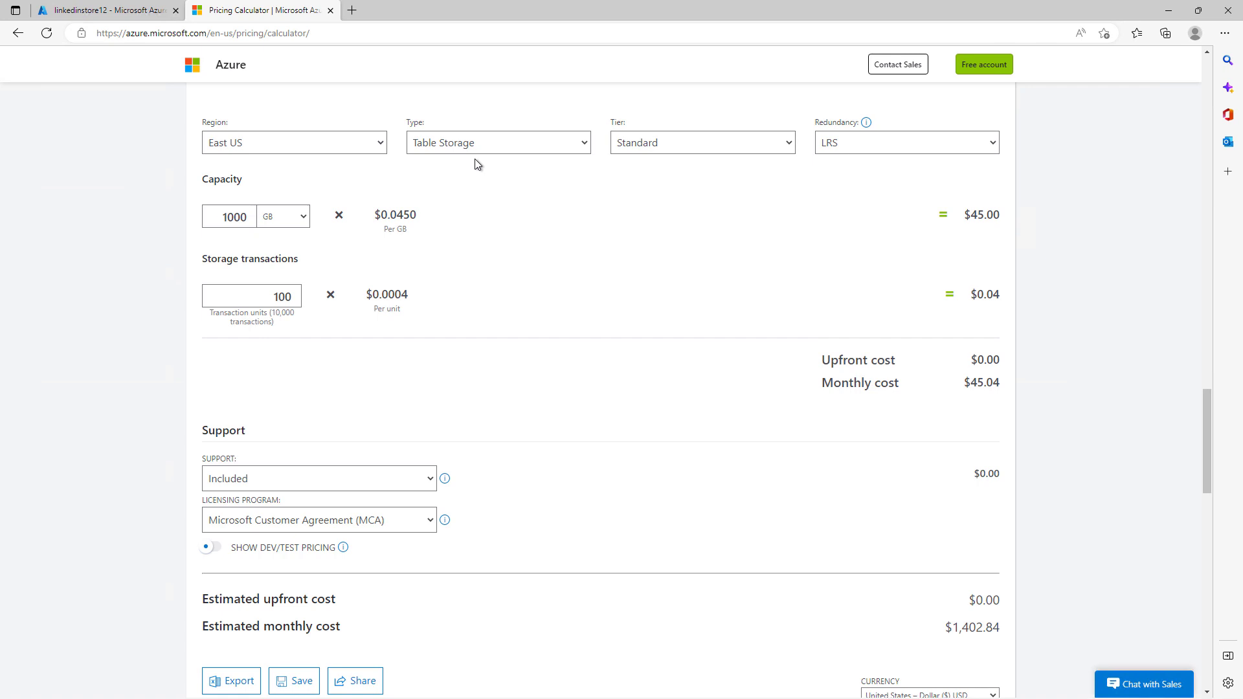
pyautogui.click(476, 151)
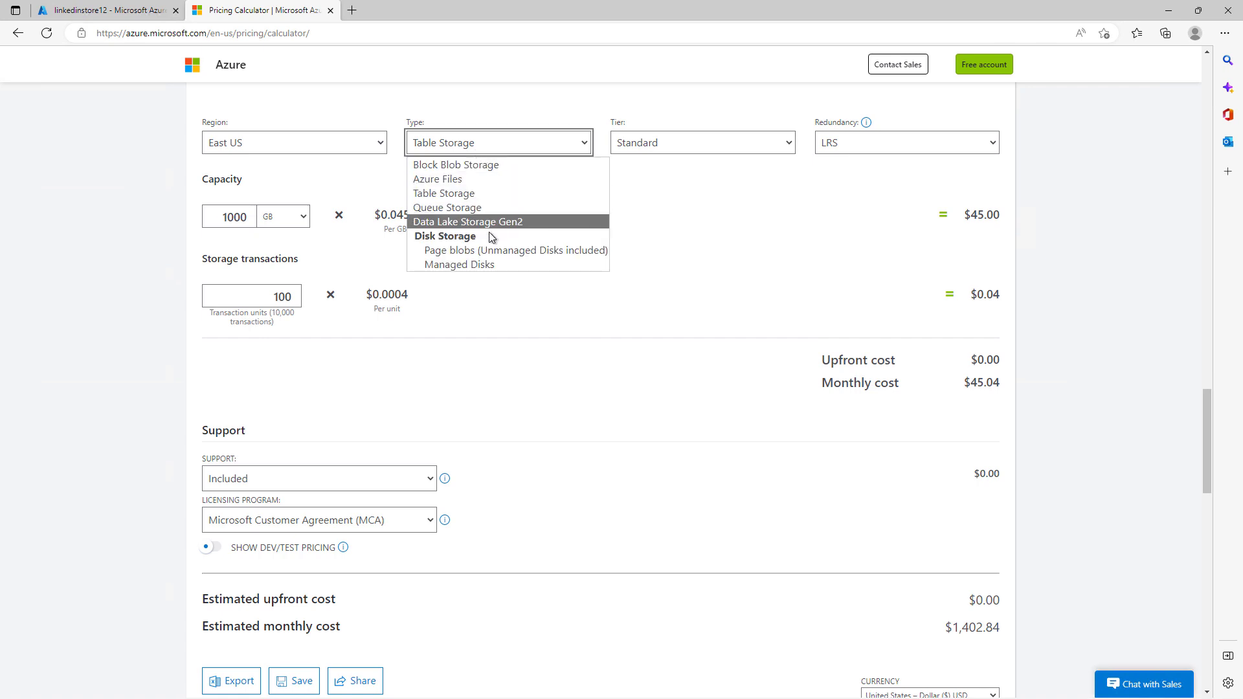
pyautogui.click(483, 265)
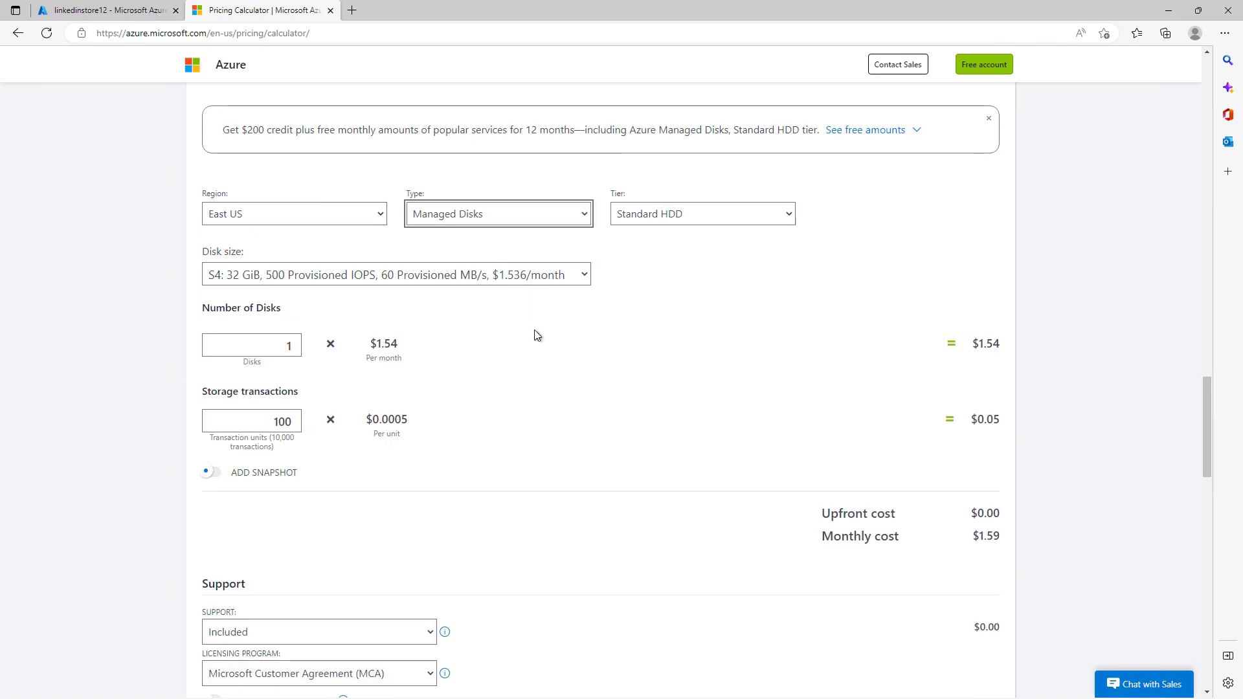
pyautogui.click(535, 335)
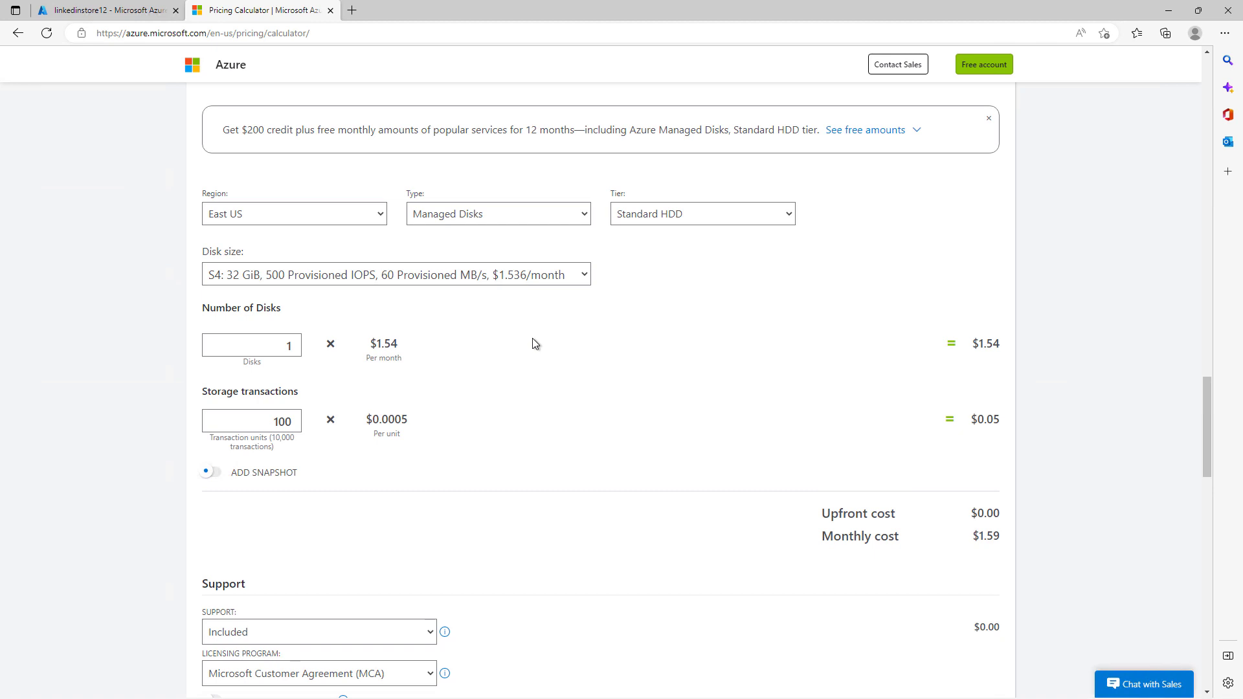
# - Set the managed disk size to S70 (16,384 GiB), raising storage to $491.57 monthly
pyautogui.click(572, 282)
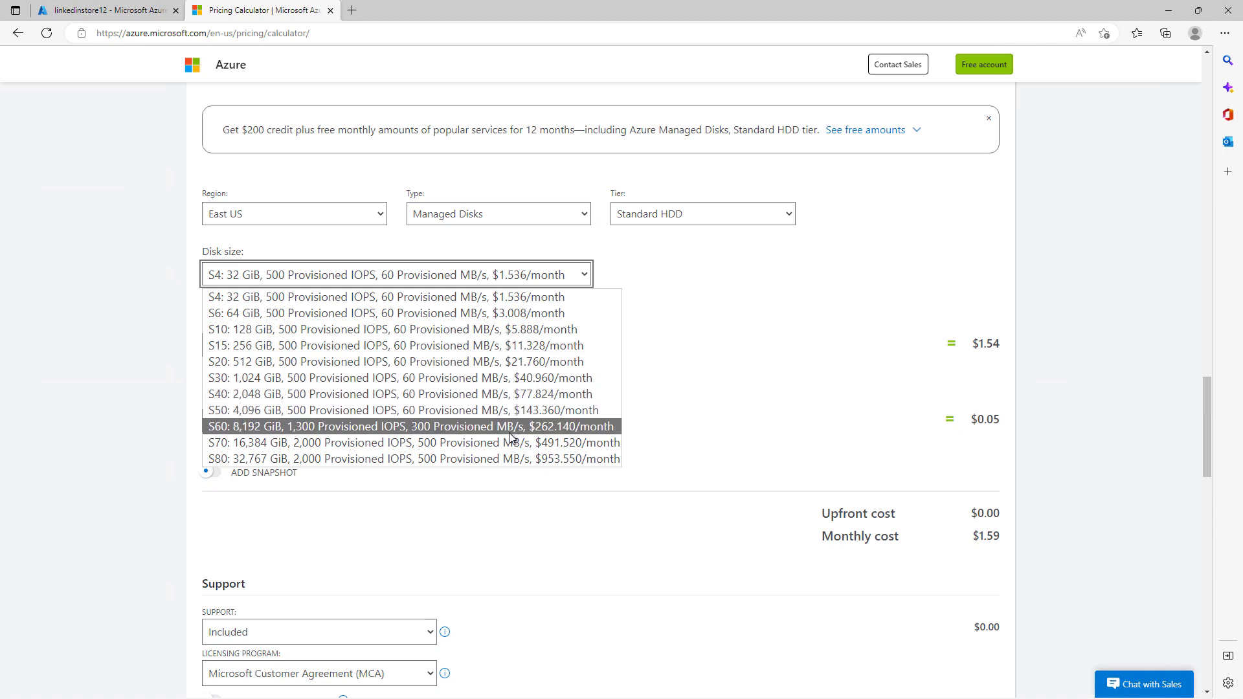
pyautogui.press('Escape')
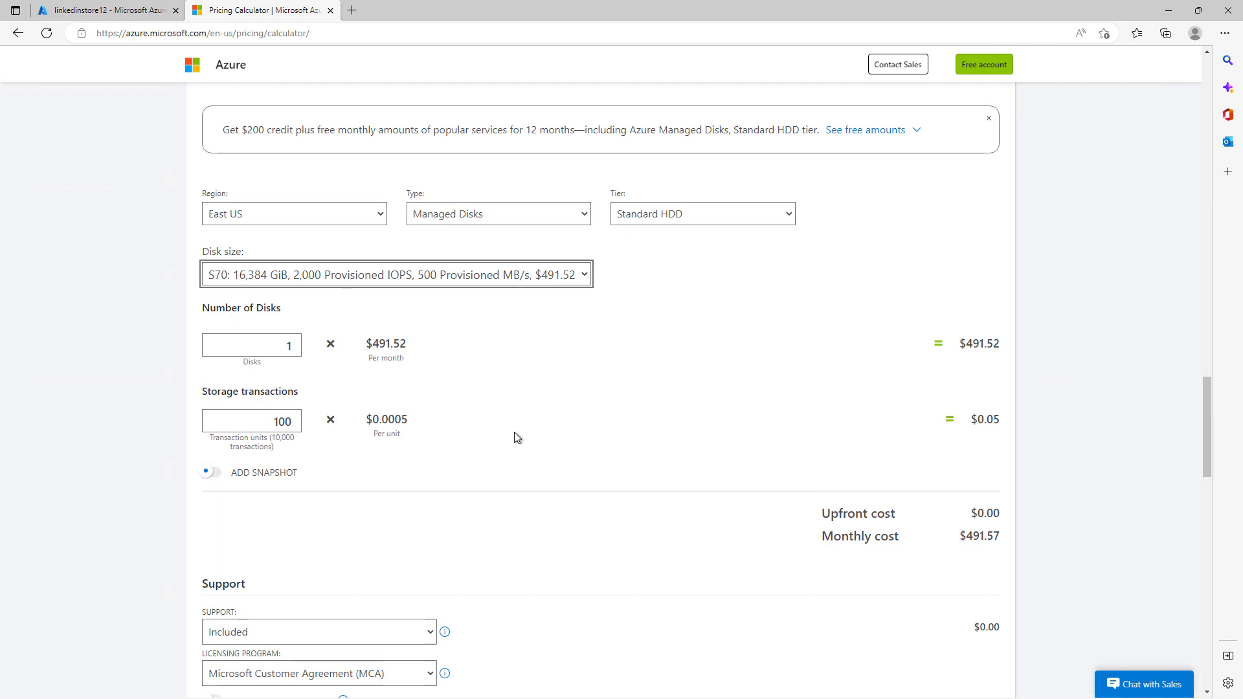
pyautogui.scroll(8, 515, 437)
pyautogui.scroll(4, 517, 437)
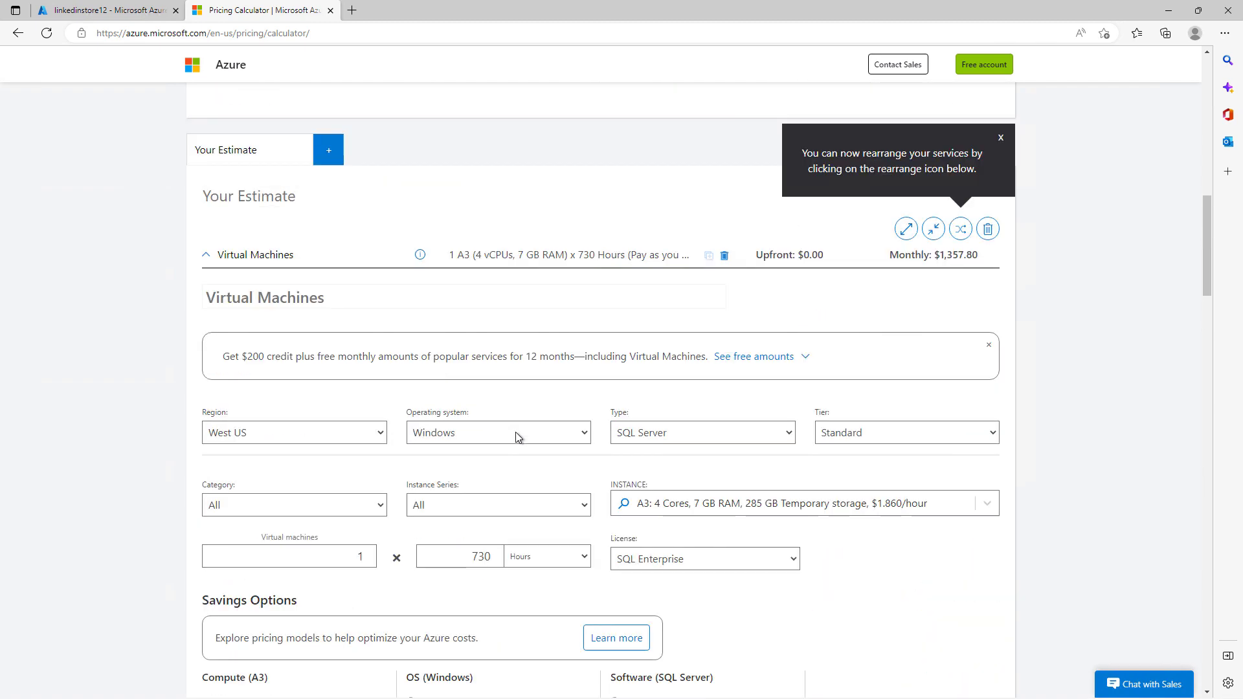
pyautogui.scroll(3, 516, 437)
pyautogui.scroll(1, 516, 437)
pyautogui.scroll(3, 517, 438)
pyautogui.scroll(1, 517, 438)
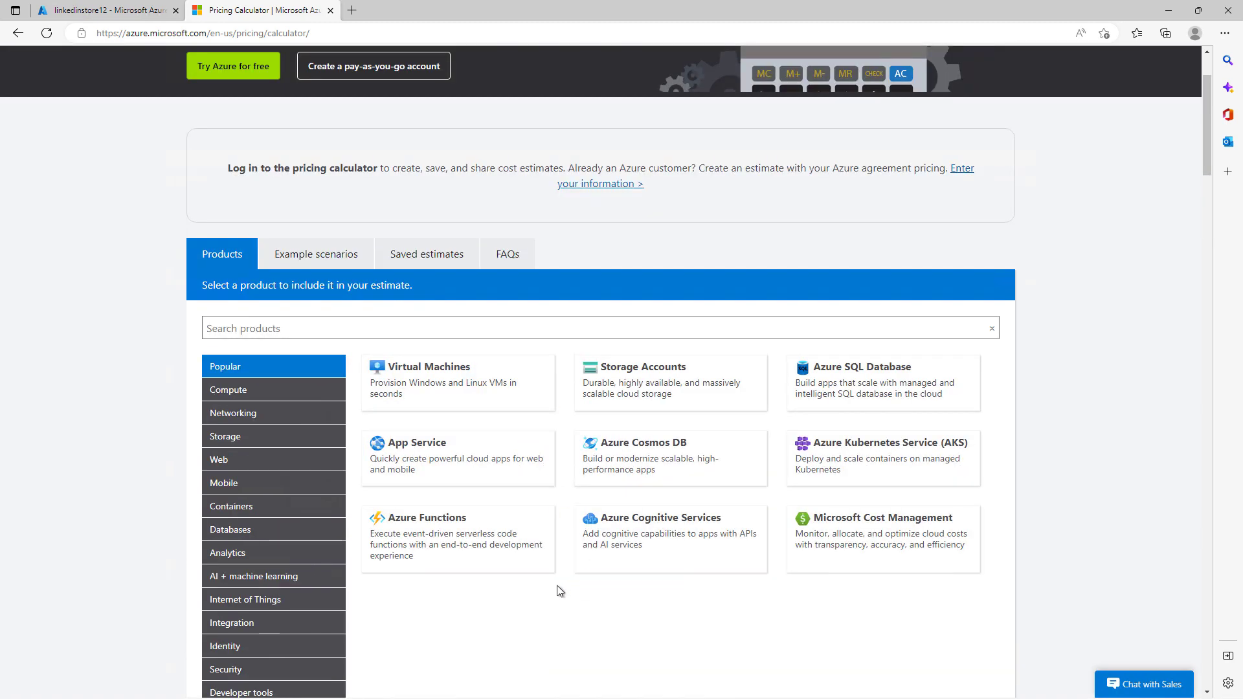
pyautogui.scroll(-1, 558, 590)
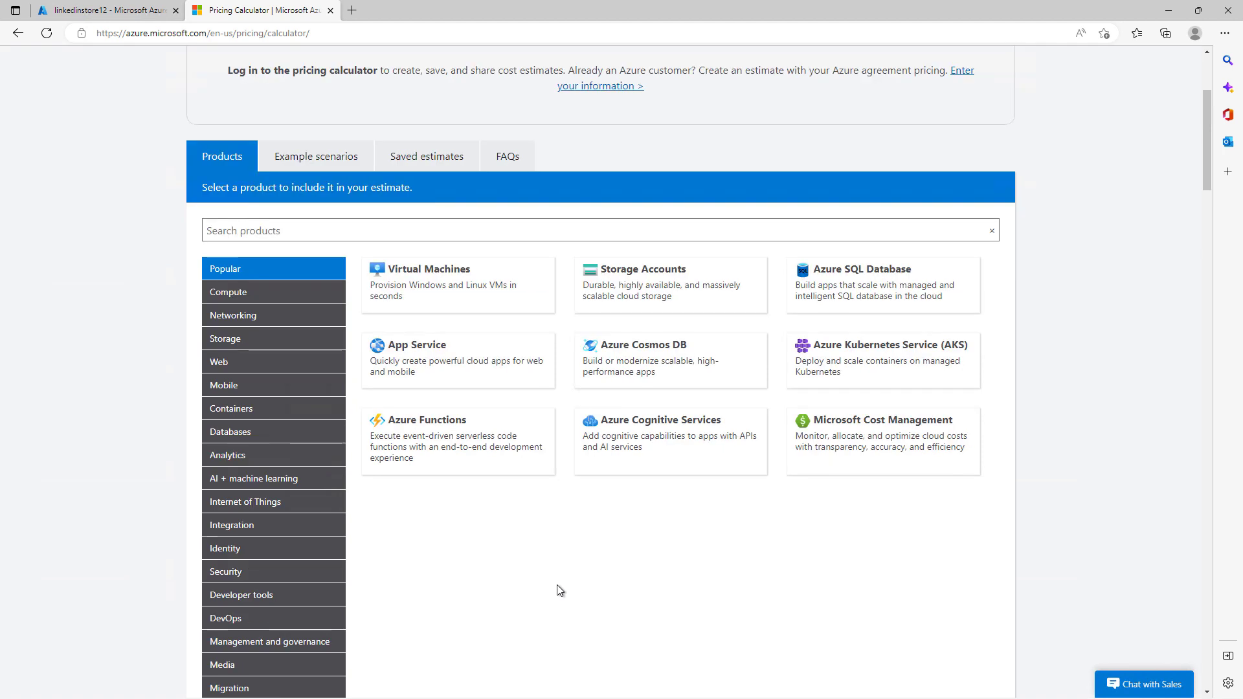